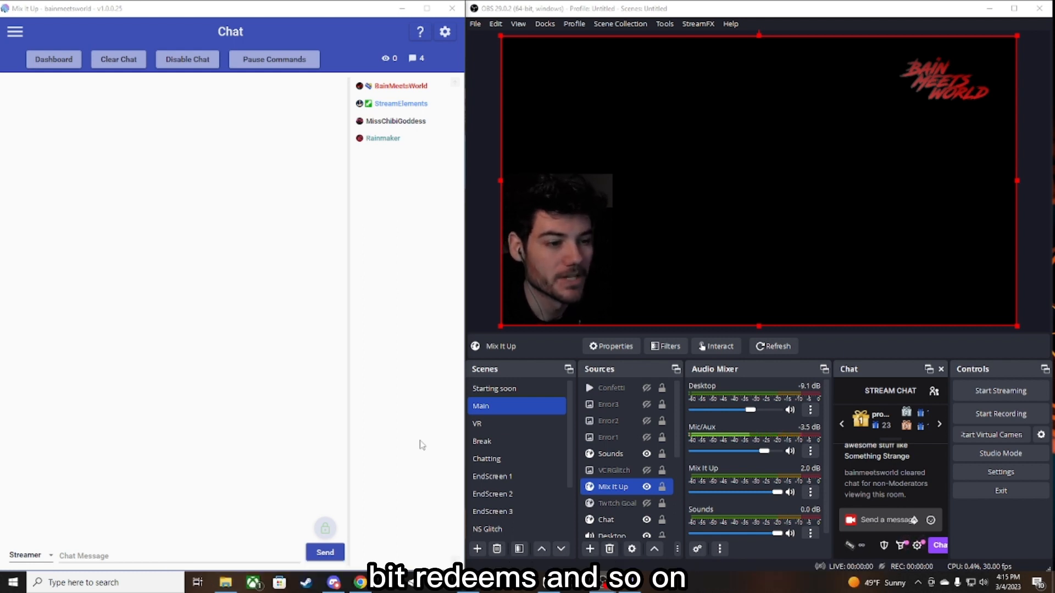
- Open the existing Shoutout command from the stream command group in the command editor
left_click(15, 34)
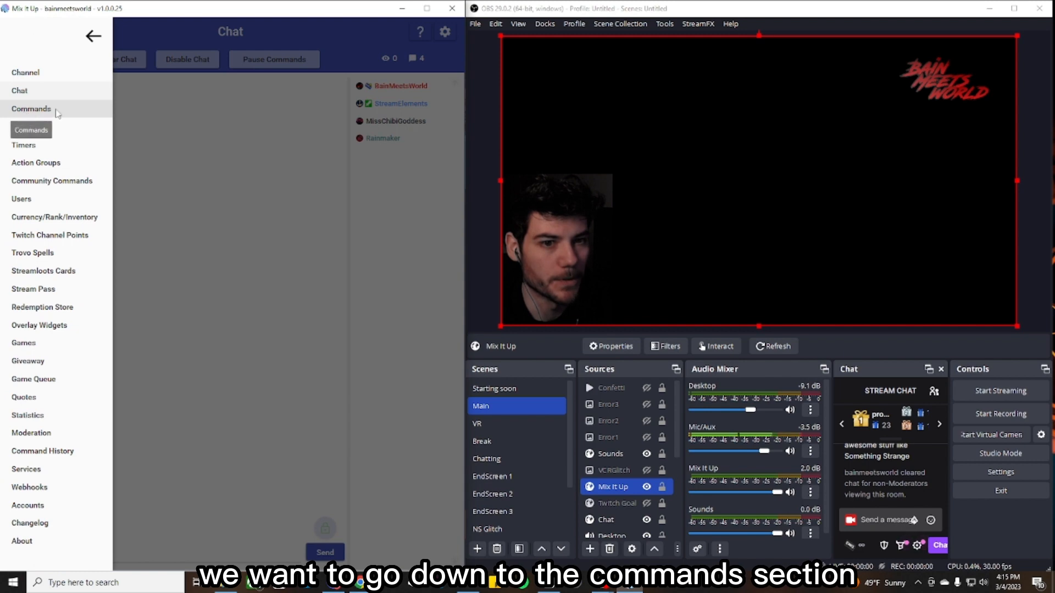
left_click(23, 111)
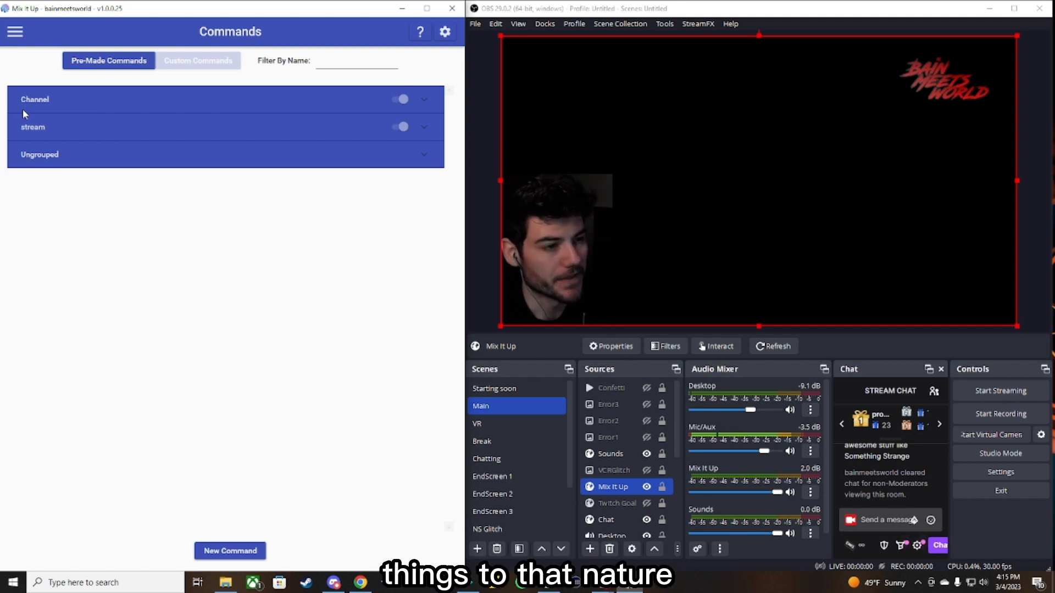
left_click(27, 131)
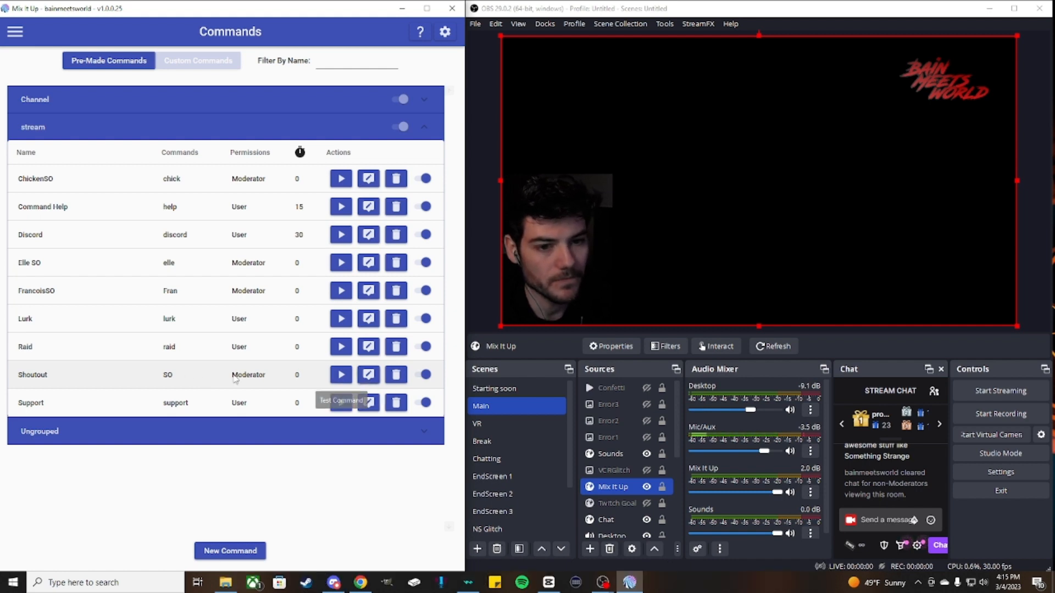
left_click(368, 376)
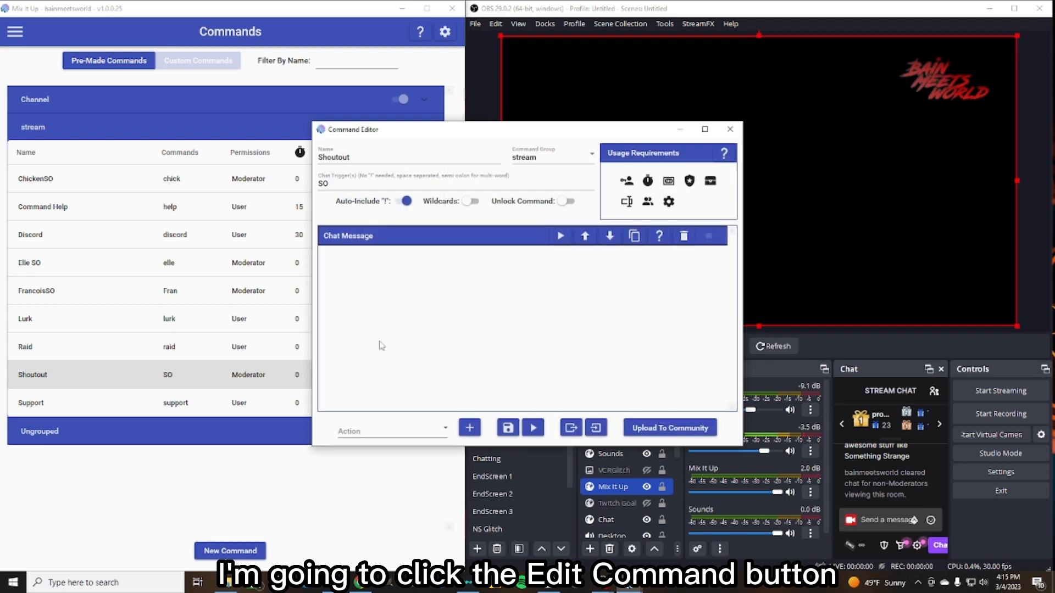
- Examine the Shoutout command's chat message action and its special identifiers
left_click_drag(559, 132, 267, 133)
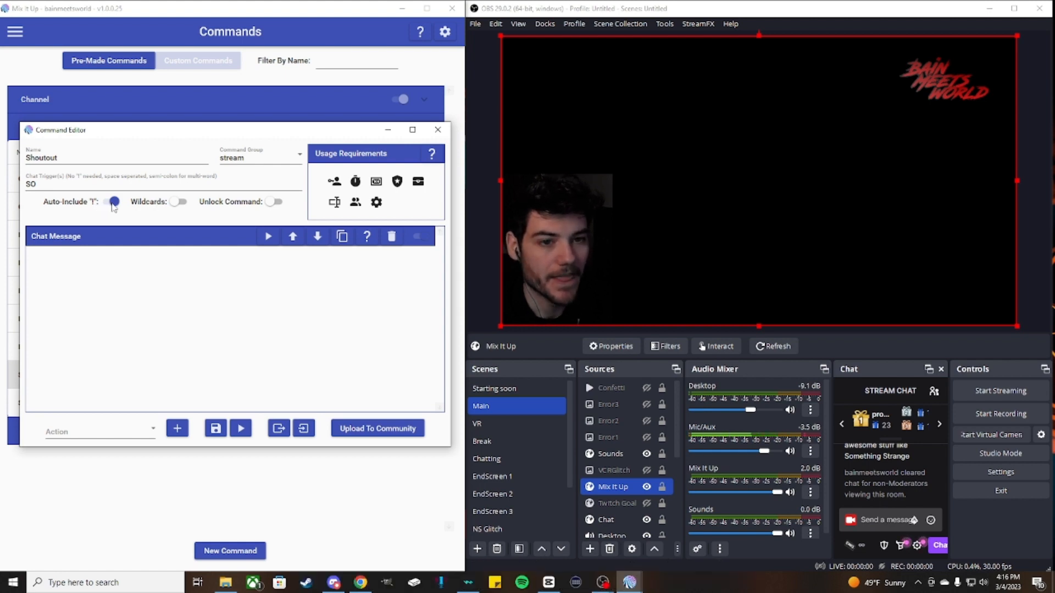
left_click(73, 185)
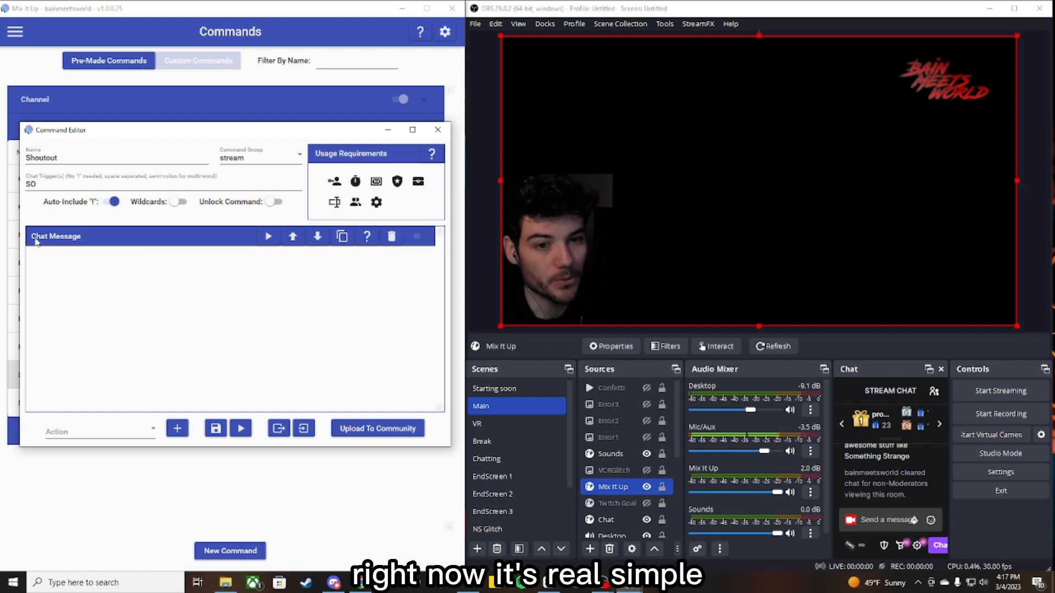
left_click(122, 238)
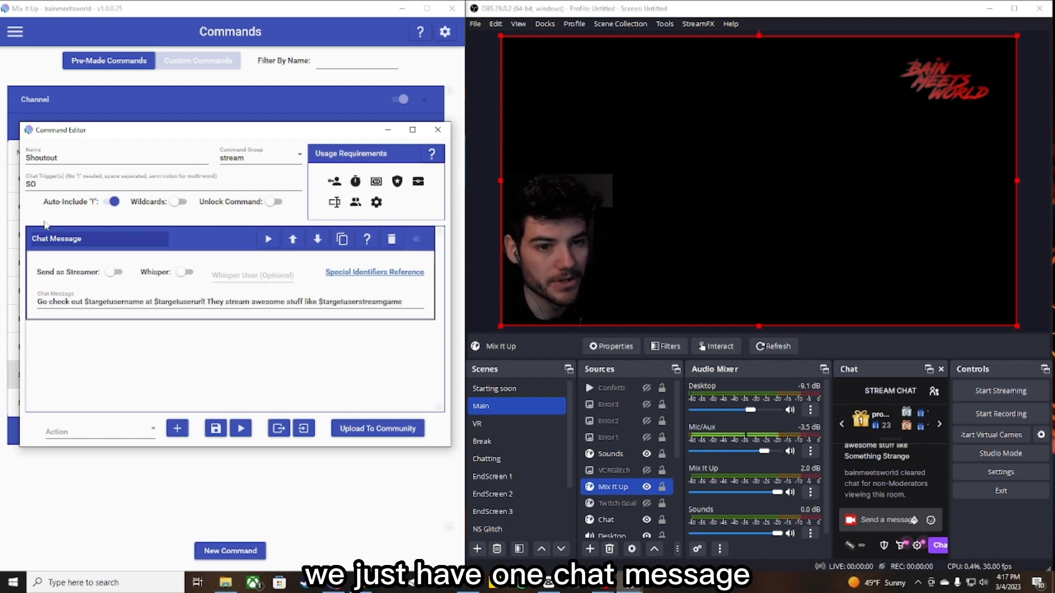
double_click(326, 299)
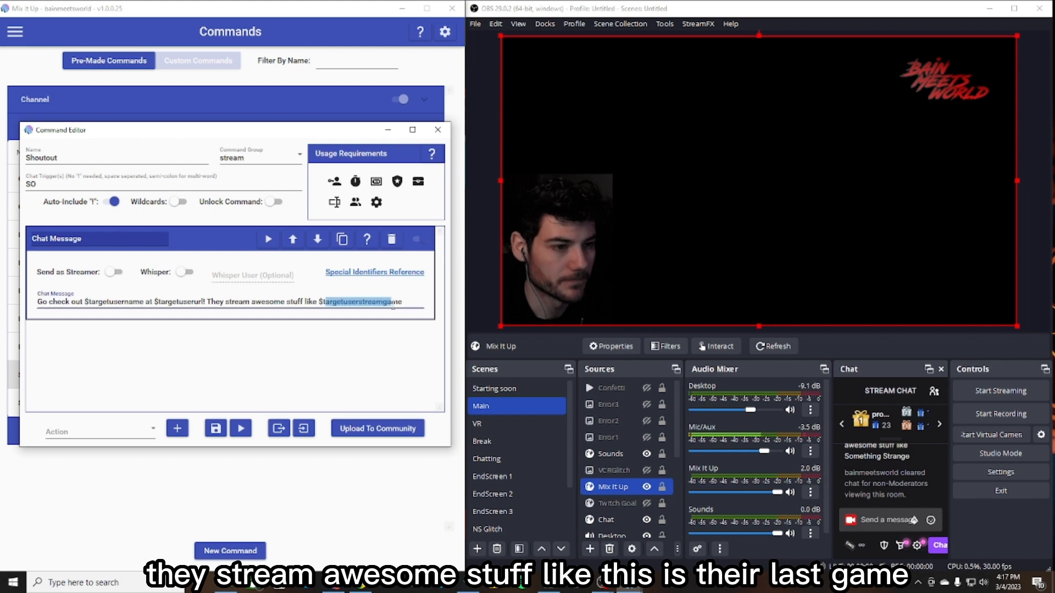
left_click(399, 344)
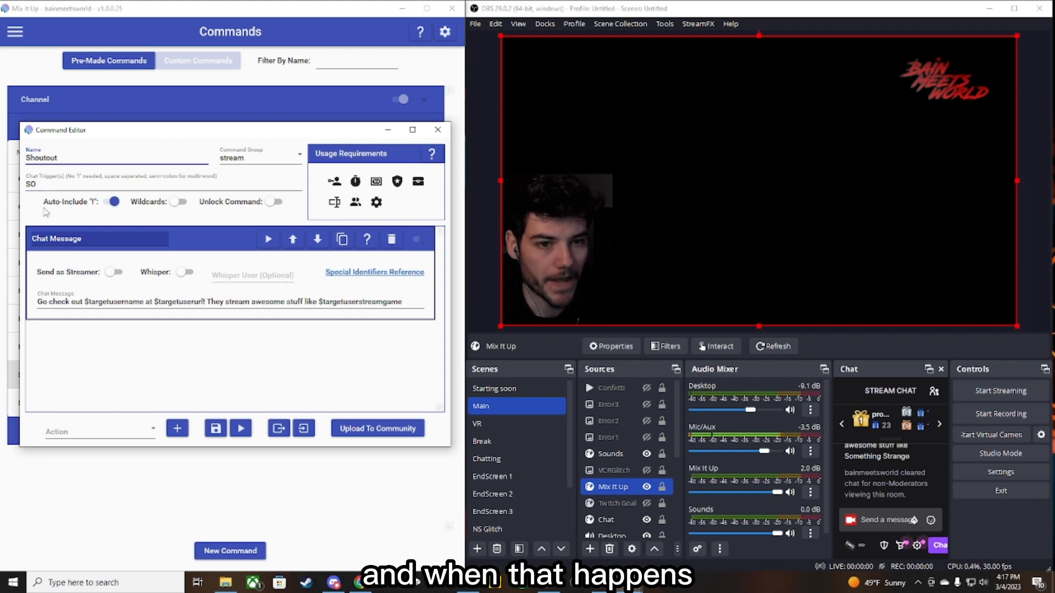
left_click_drag(49, 301, 134, 302)
left_click(144, 302)
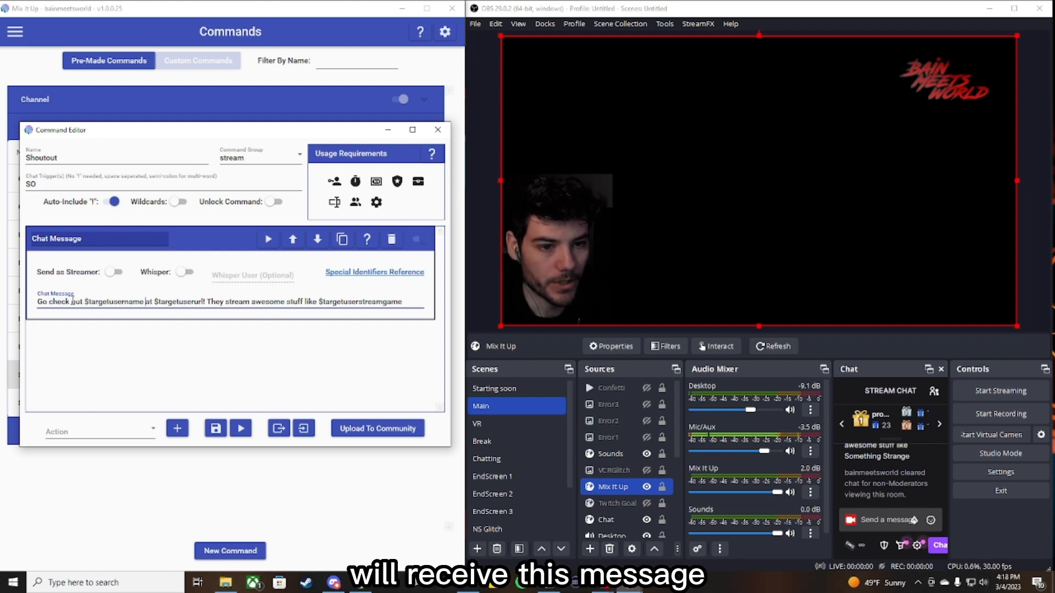
left_click(258, 345)
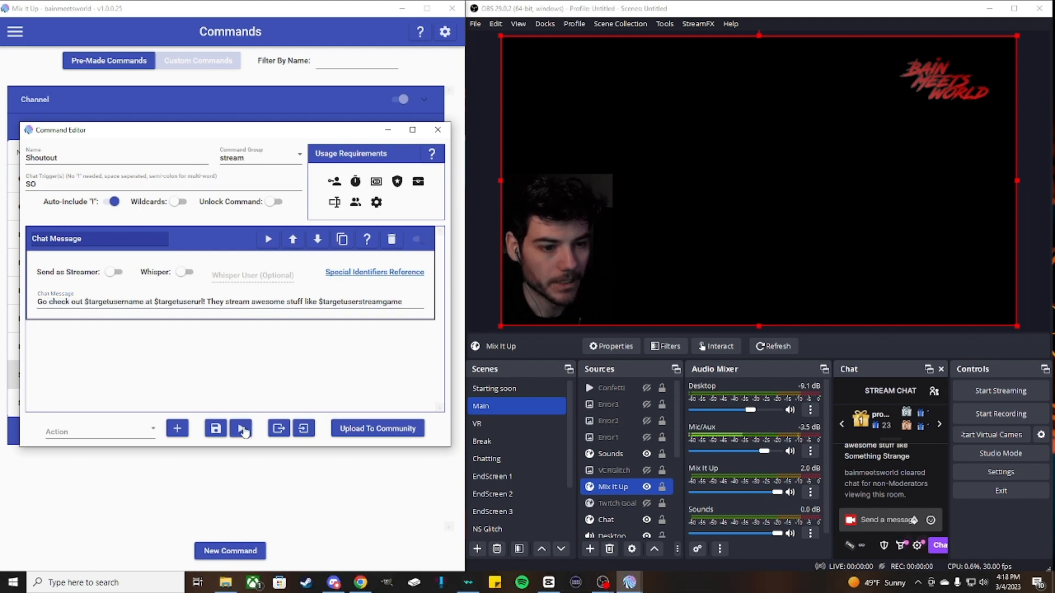
- Test the Shoutout command with the default arguments and read the resulting message in the stream chat
left_click(241, 432)
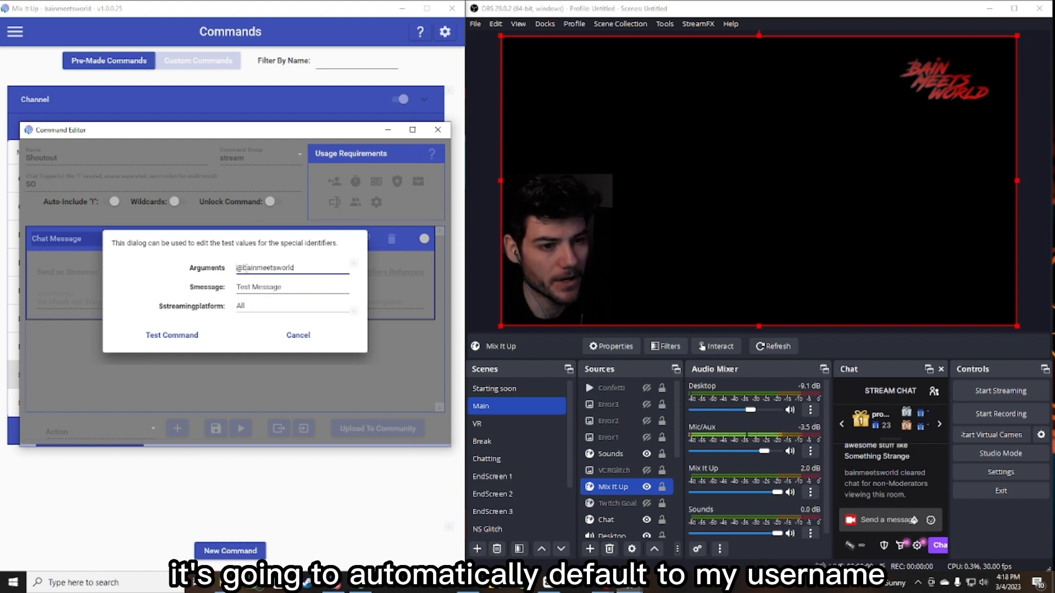
left_click_drag(293, 268, 246, 268)
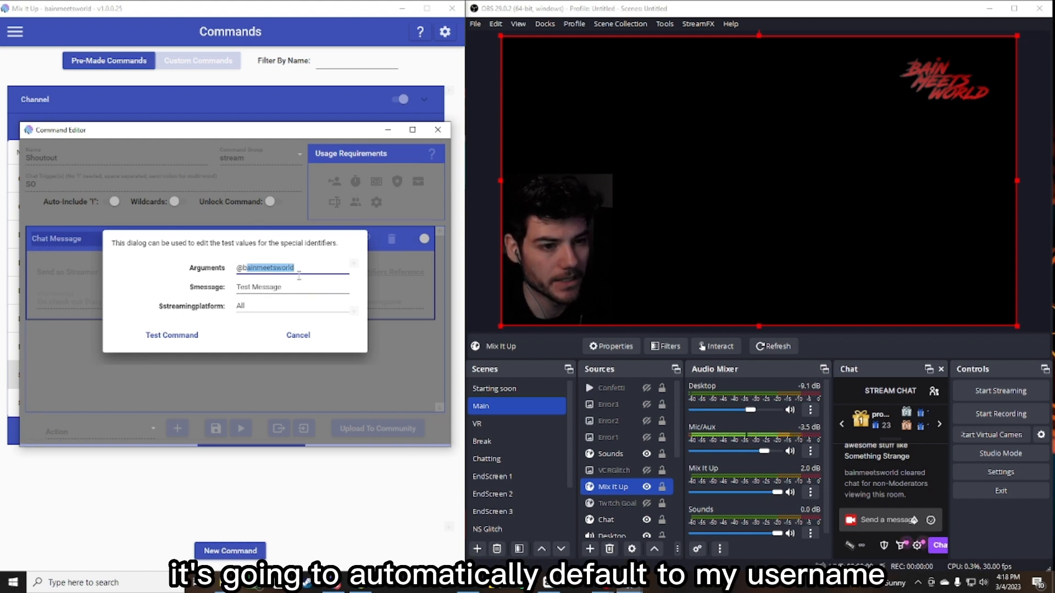
left_click(174, 337)
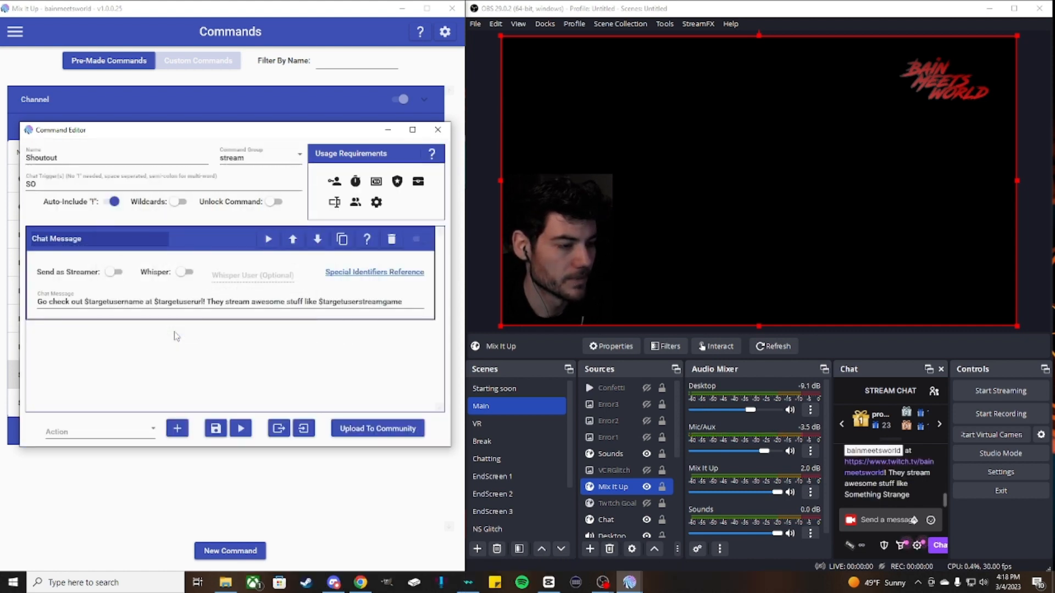
scroll(933, 483, "up", 3)
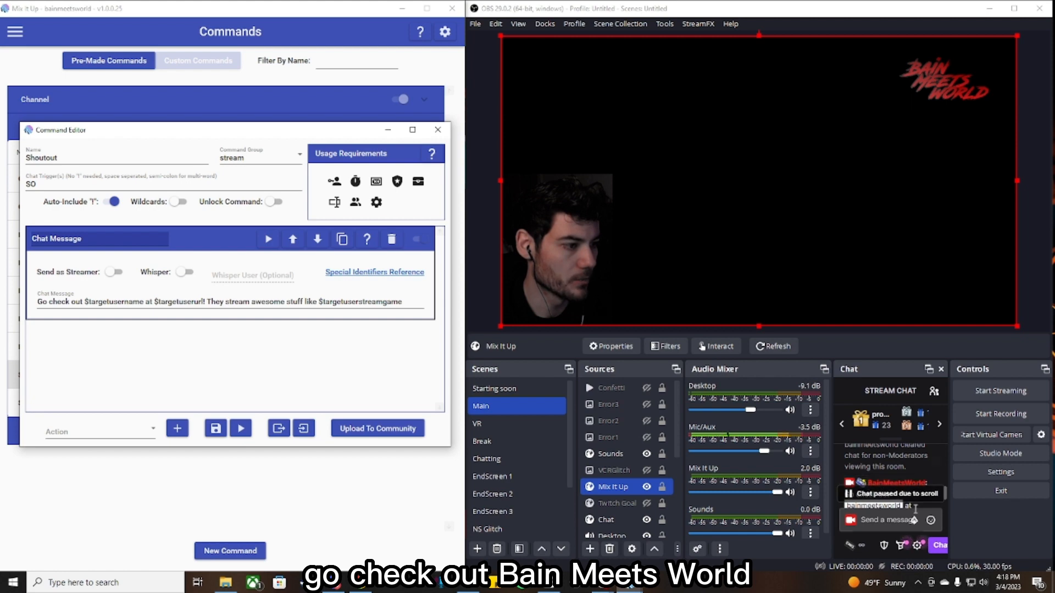
left_click_drag(945, 489, 946, 497)
scroll(897, 478, "up", 1)
scroll(895, 478, "up", 2)
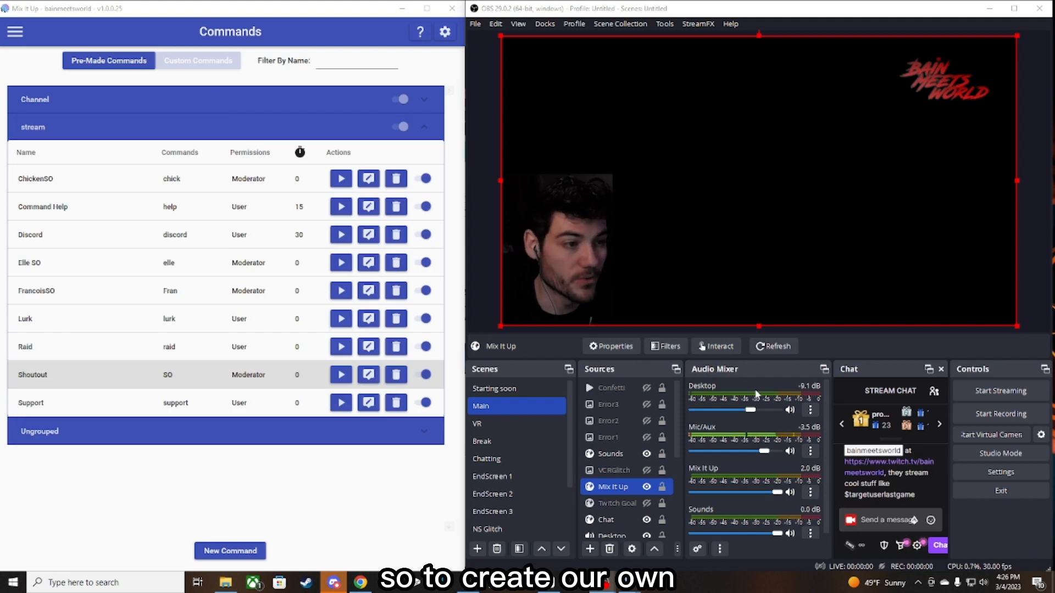
- Create a new command named Shout Out with the chat trigger SO
left_click(208, 554)
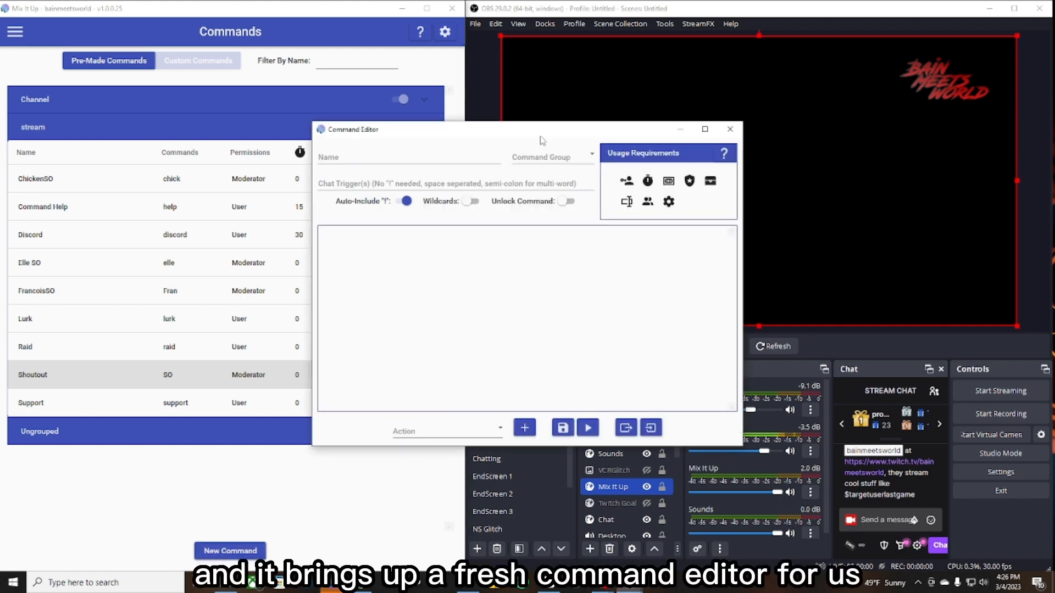
left_click_drag(541, 140, 254, 227)
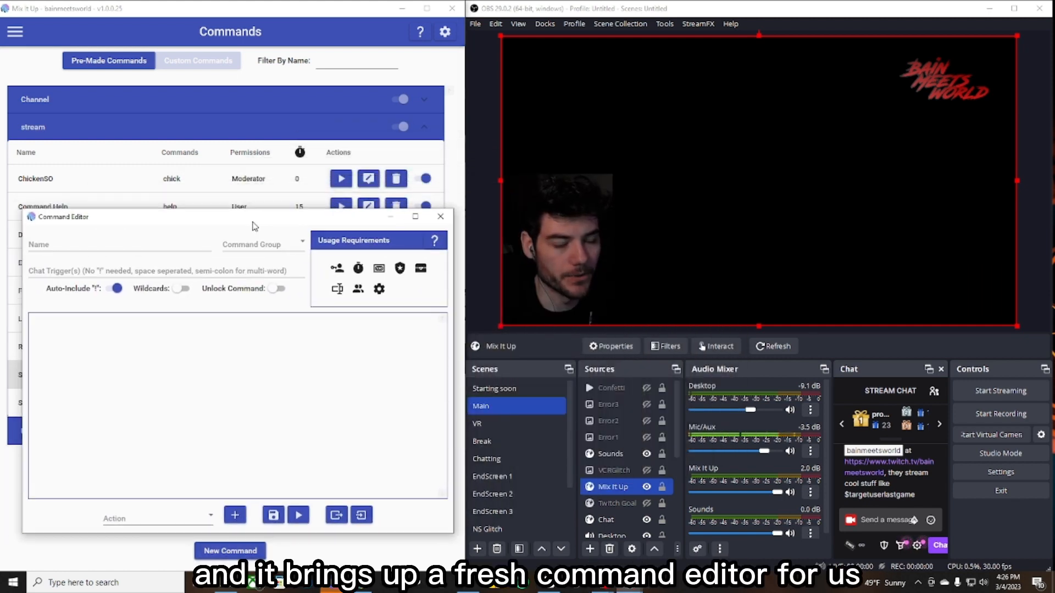
left_click(64, 246)
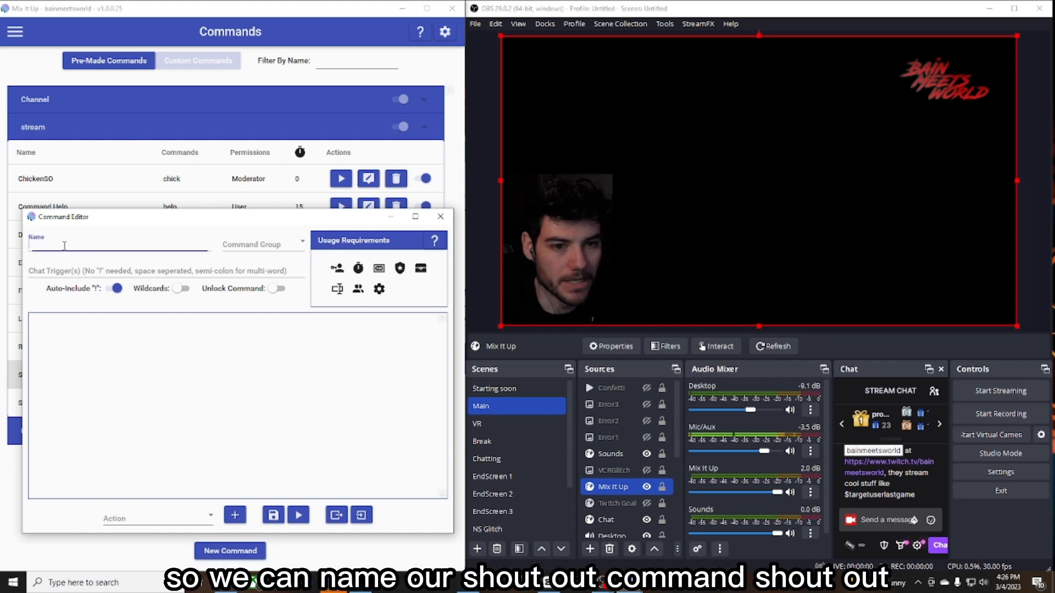
type("Shout Out")
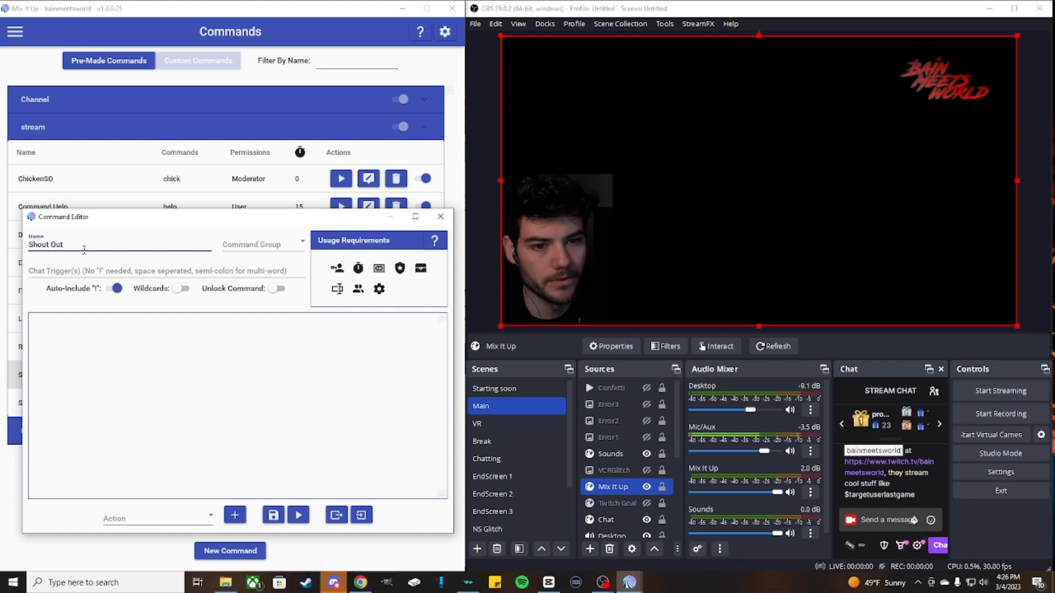
left_click(43, 272)
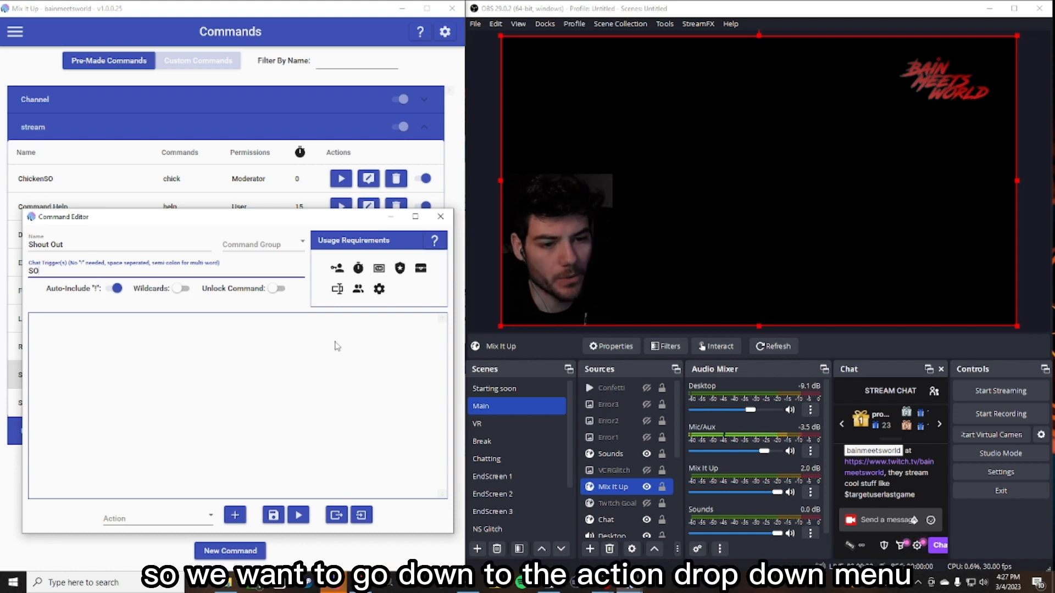
- Add a Chat Message action to the new command
left_click(211, 519)
scroll(140, 329, "down", 5)
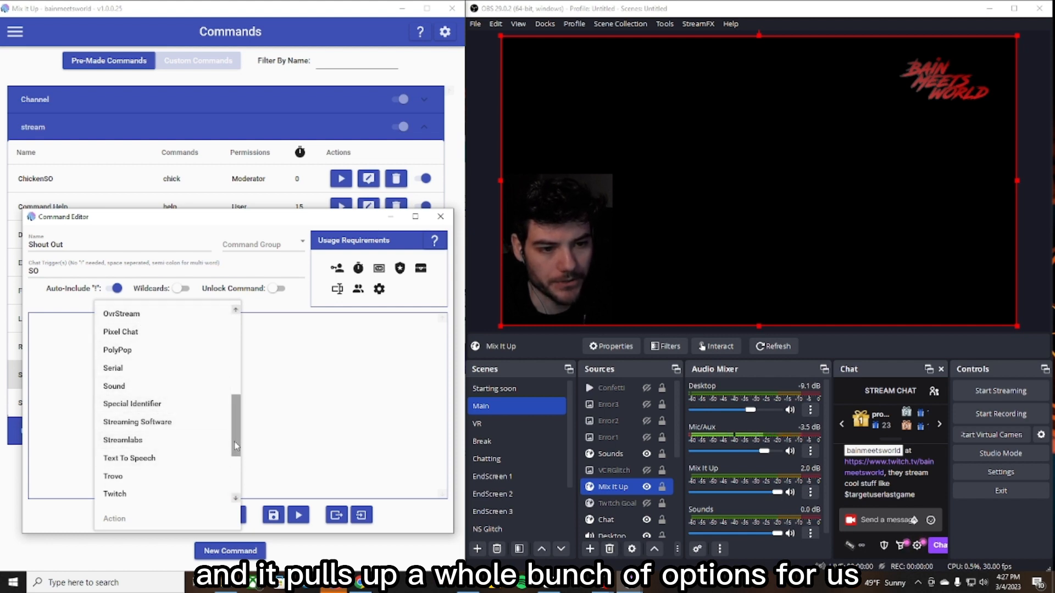
left_click_drag(234, 443, 237, 359)
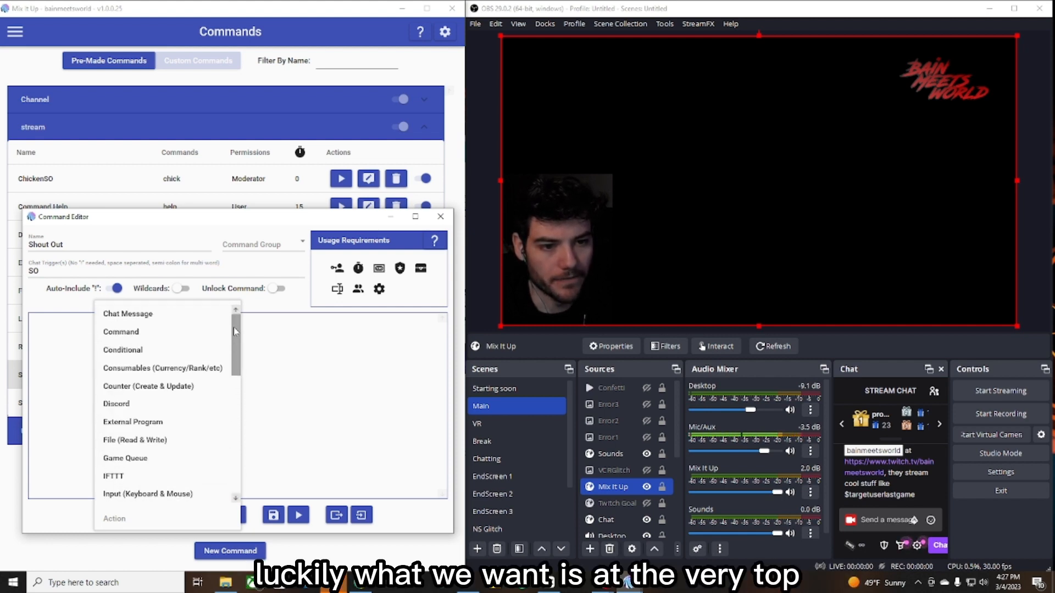
left_click(190, 314)
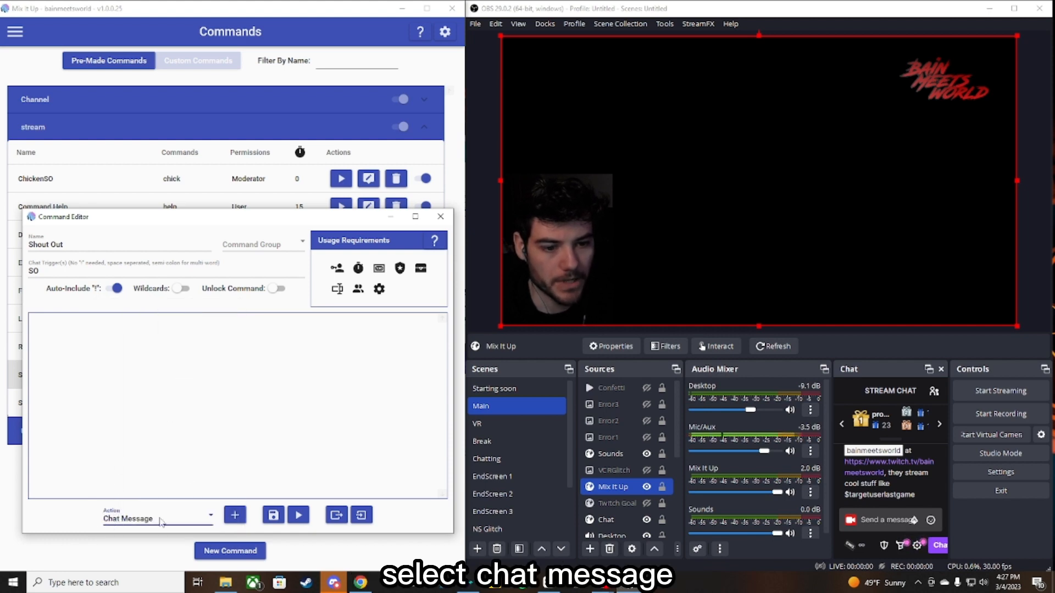
left_click(234, 514)
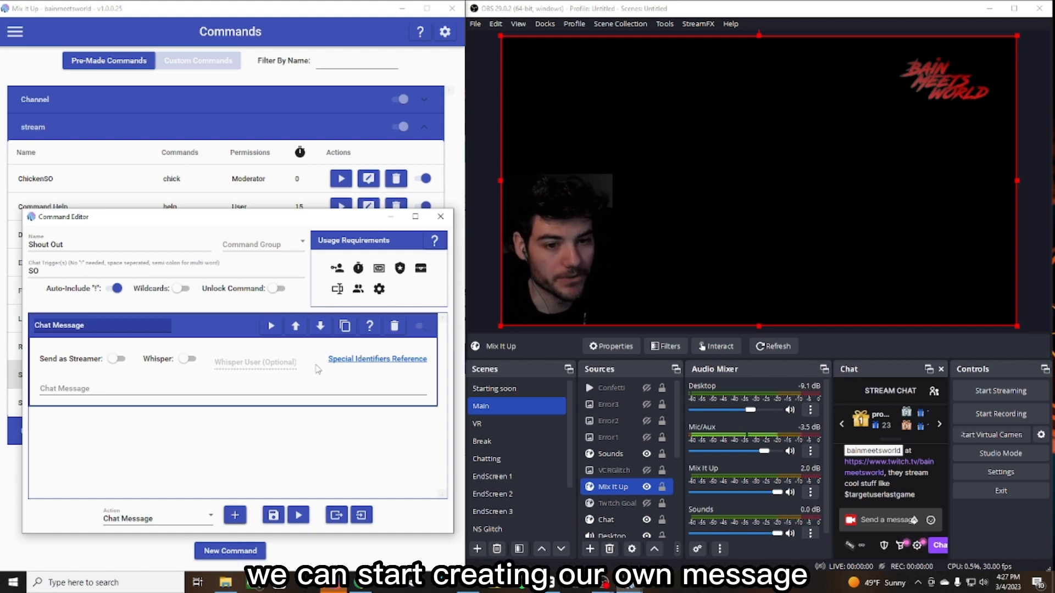
- Set the chat message to "Go check out $targetusername at $targetuserurl, they stream cool stuff like $targetuserstreamgame"
left_click(118, 380)
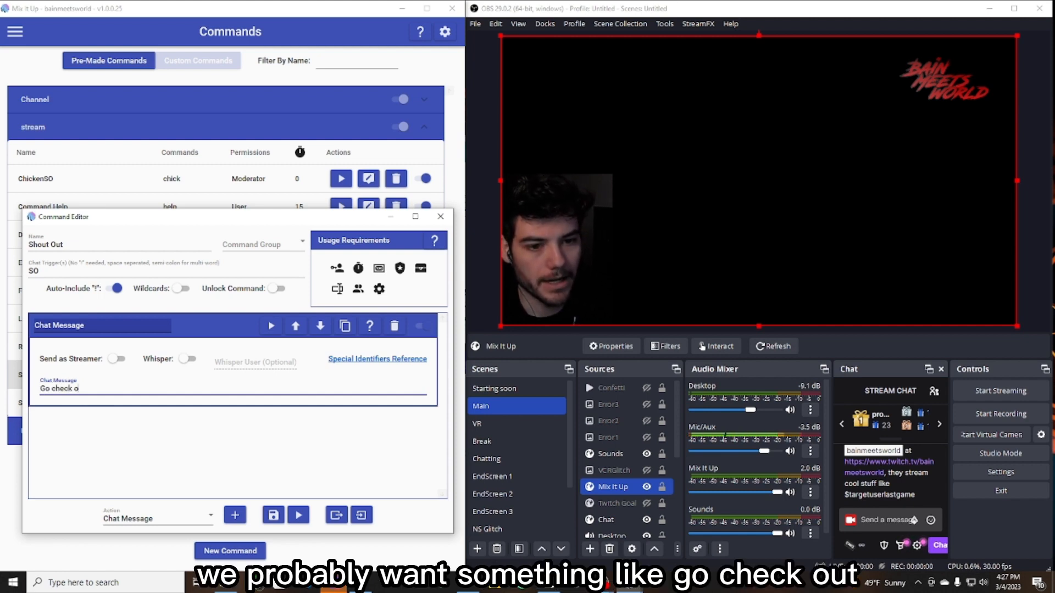
type("Go check out $targetusername,")
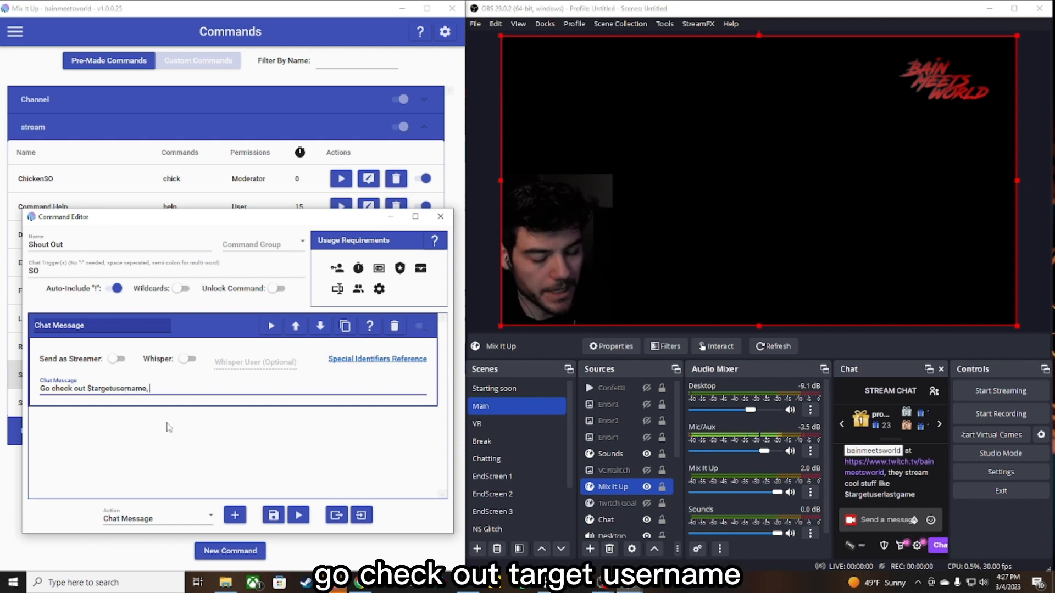
type("y")
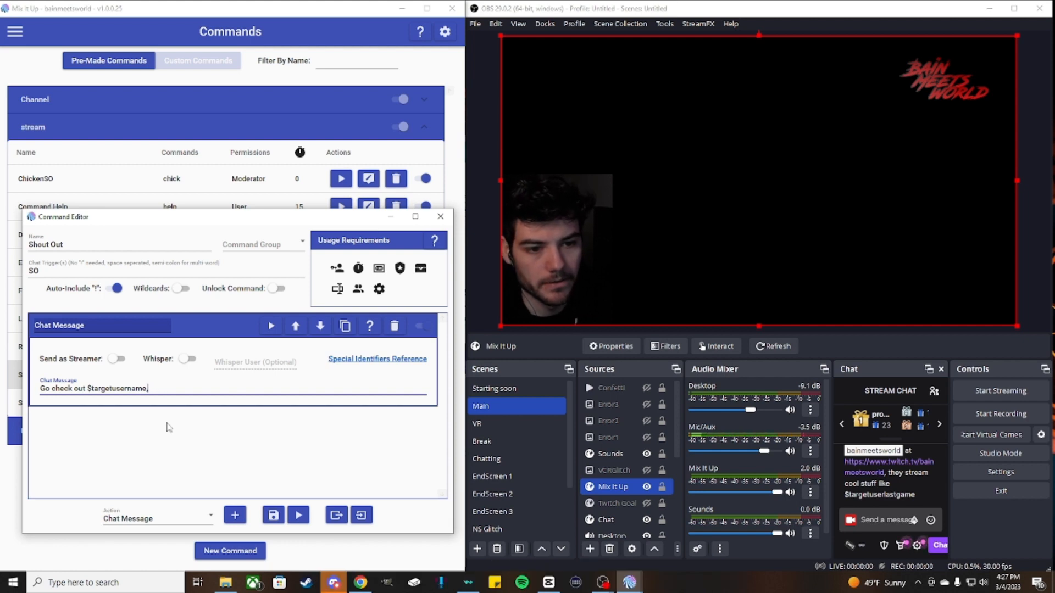
type(" at ")
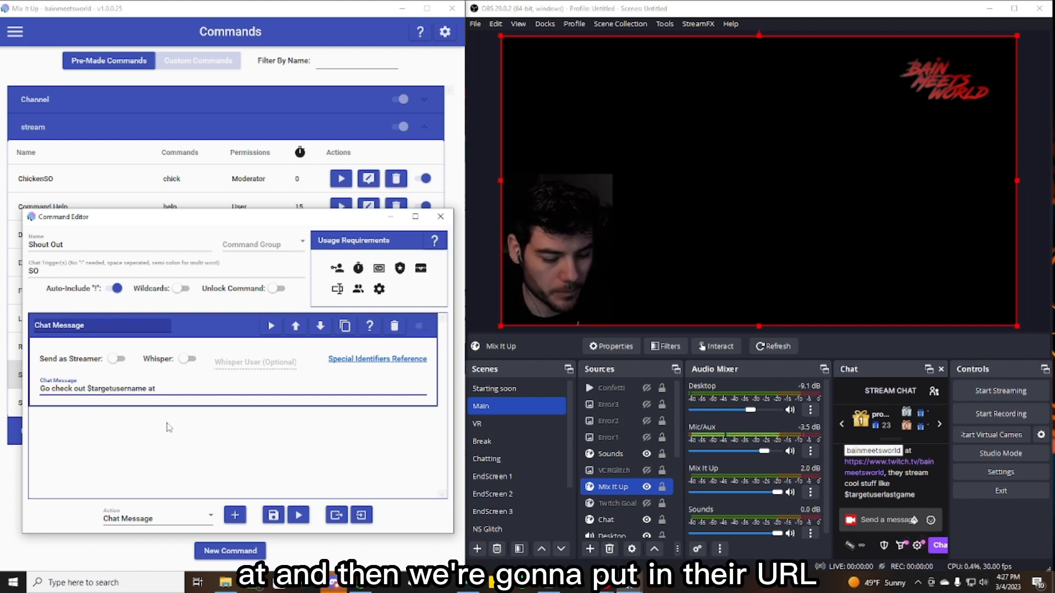
type("$")
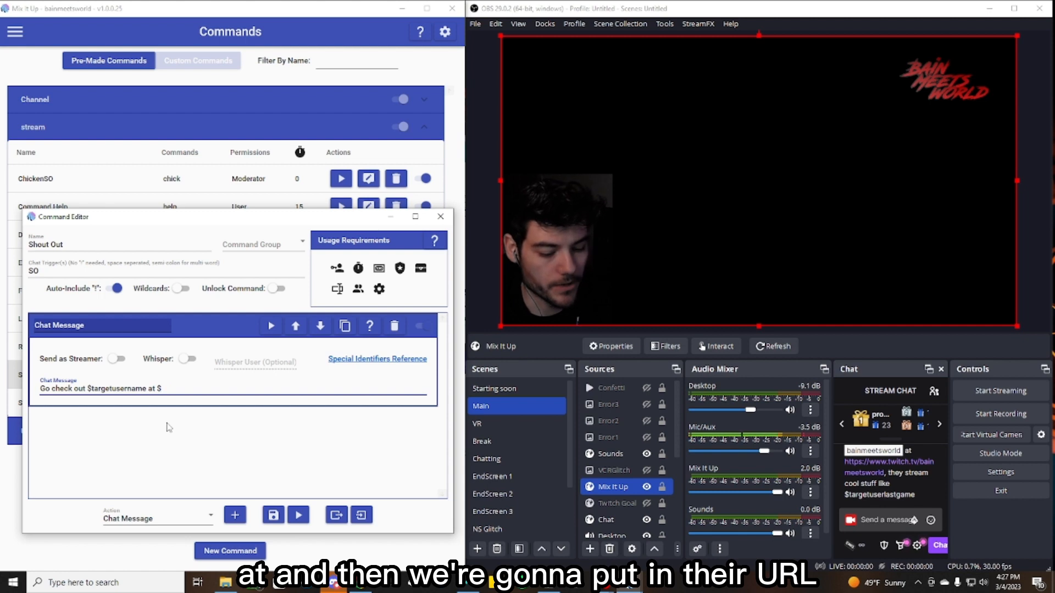
type("targetuserurl")
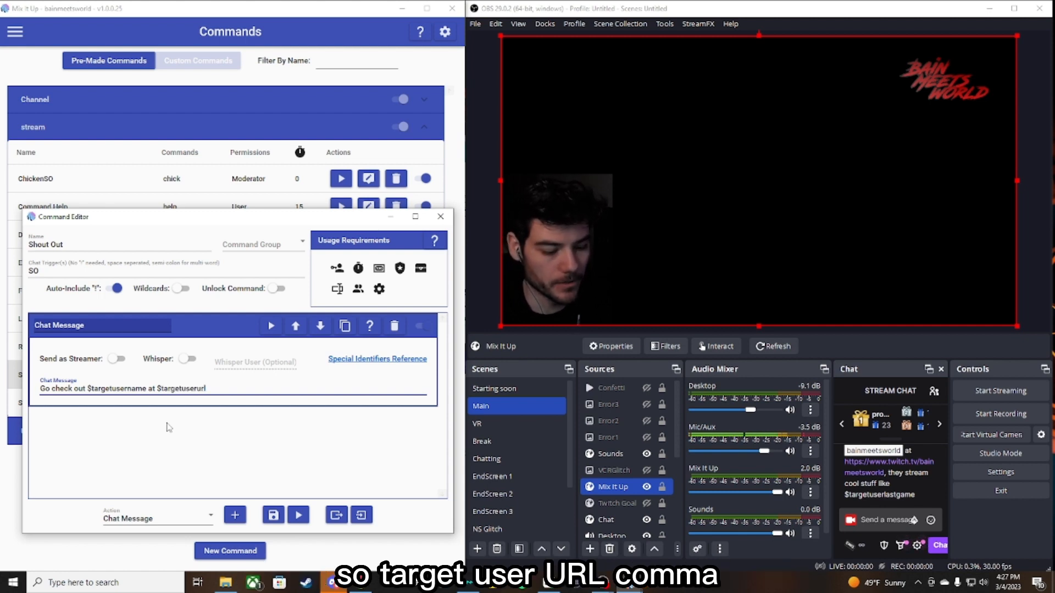
type(", they stream cool stuff like $")
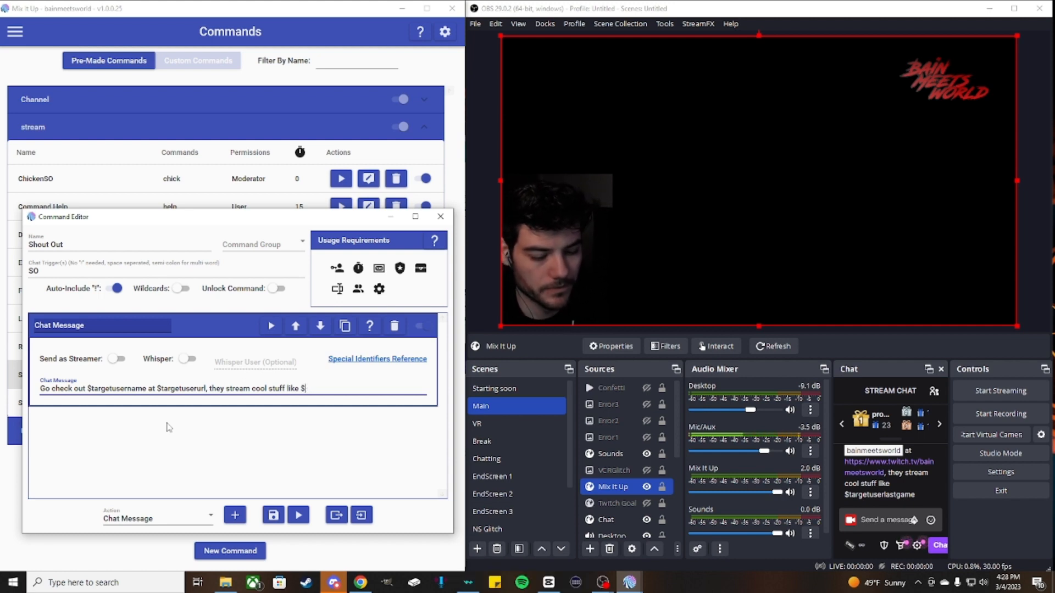
type("etuserstreamgame")
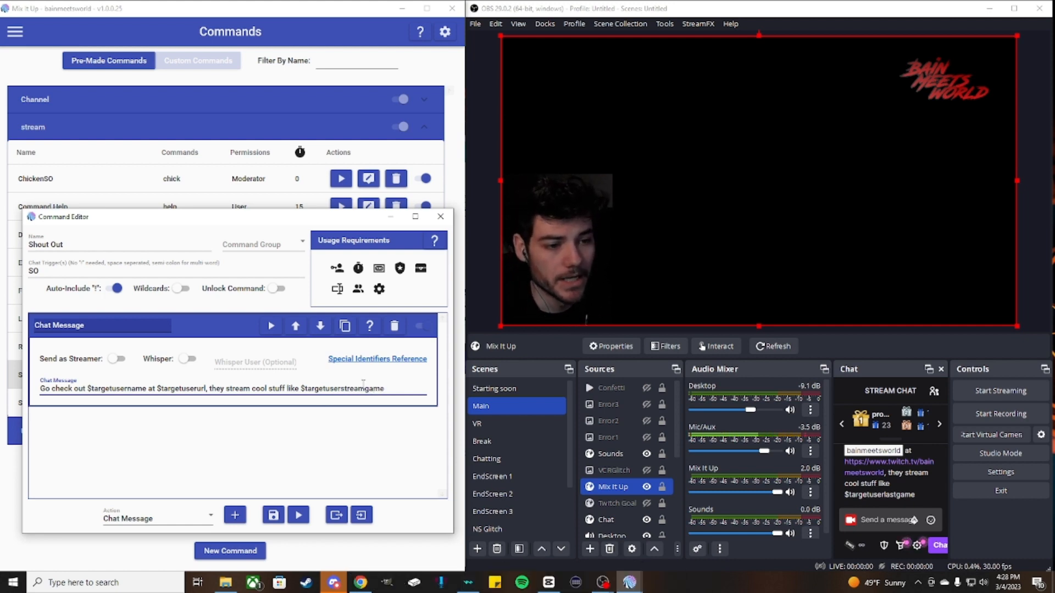
left_click_drag(388, 388, 310, 394)
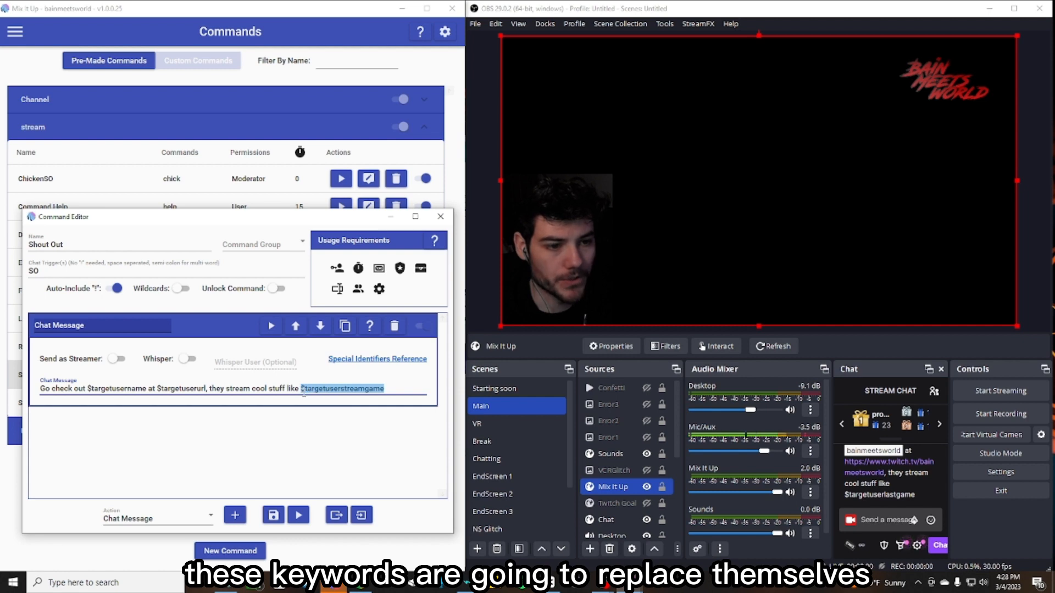
left_click(346, 423)
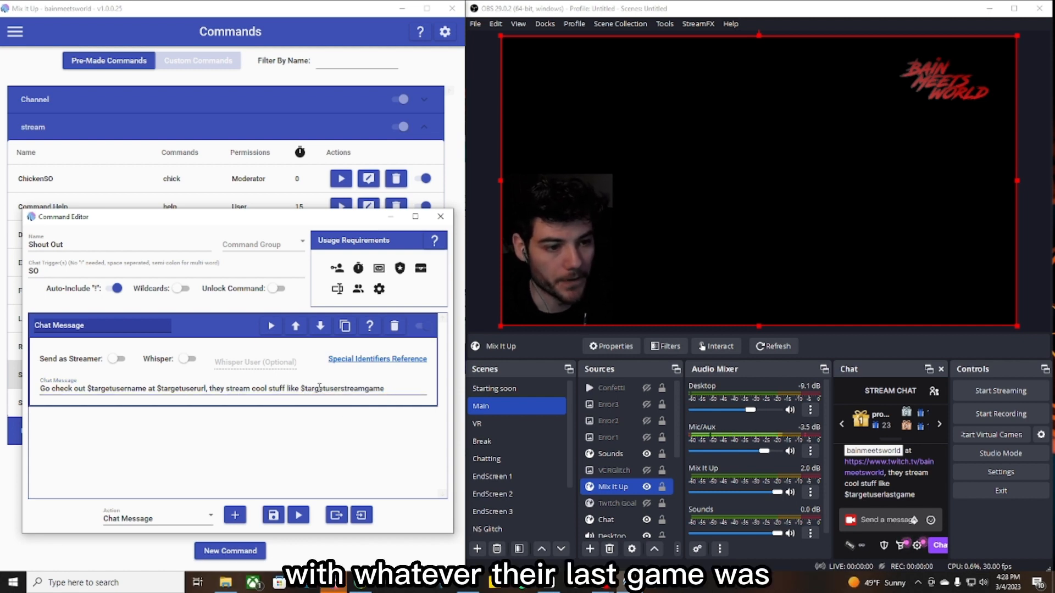
- Test the Shout Out command with the default test arguments and read the resulting message in the stream chat
left_click_drag(301, 389, 385, 398)
left_click(382, 393)
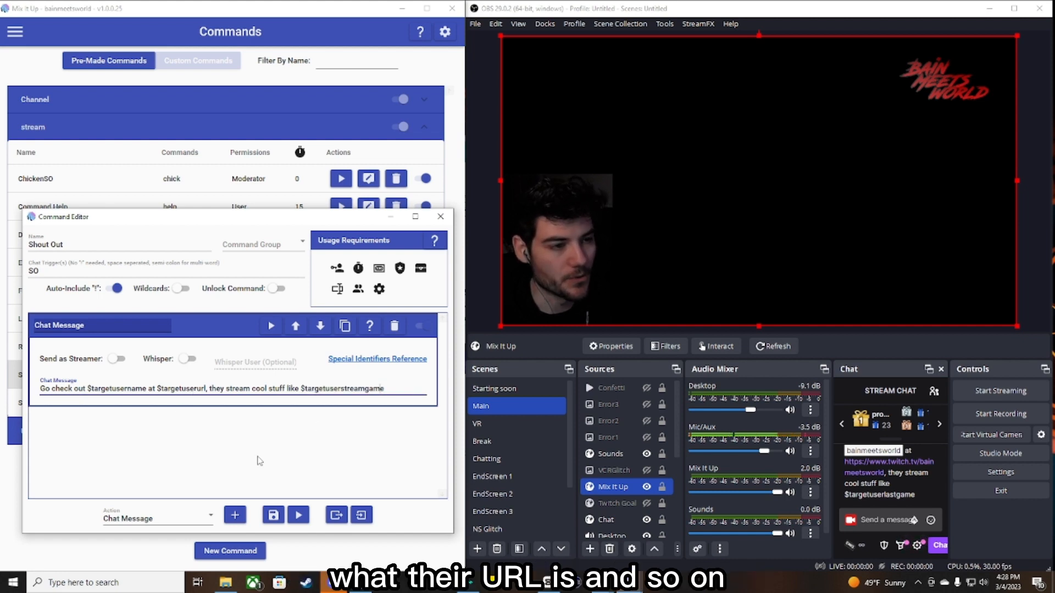
left_click(354, 447)
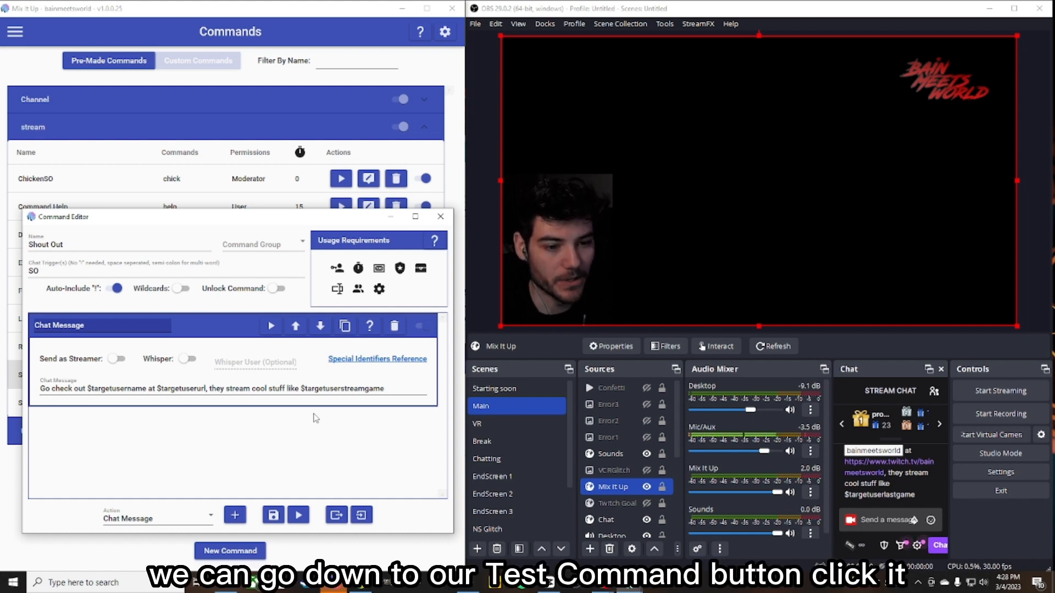
left_click(298, 516)
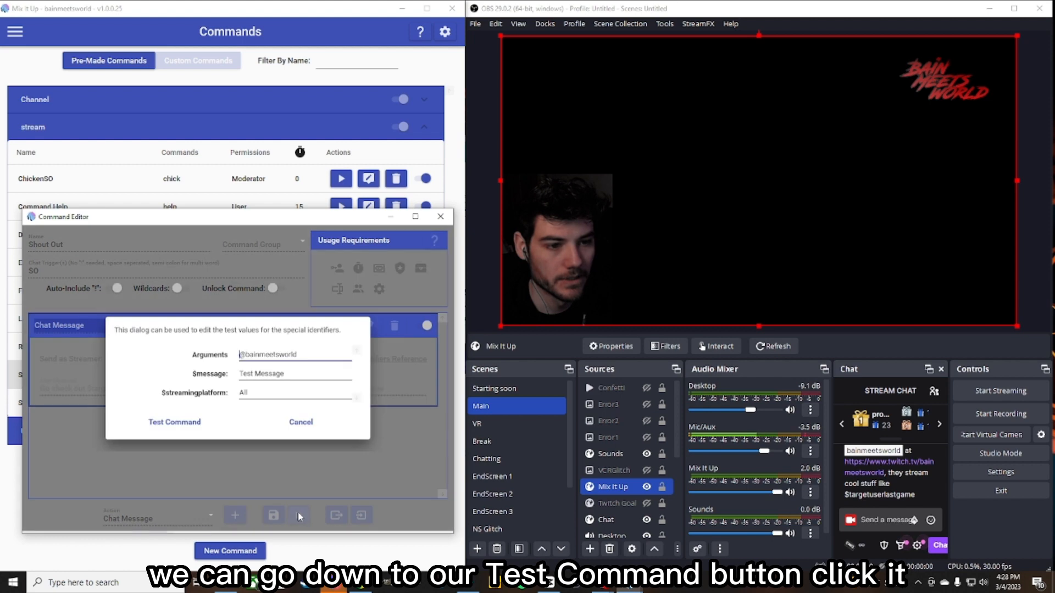
left_click(158, 425)
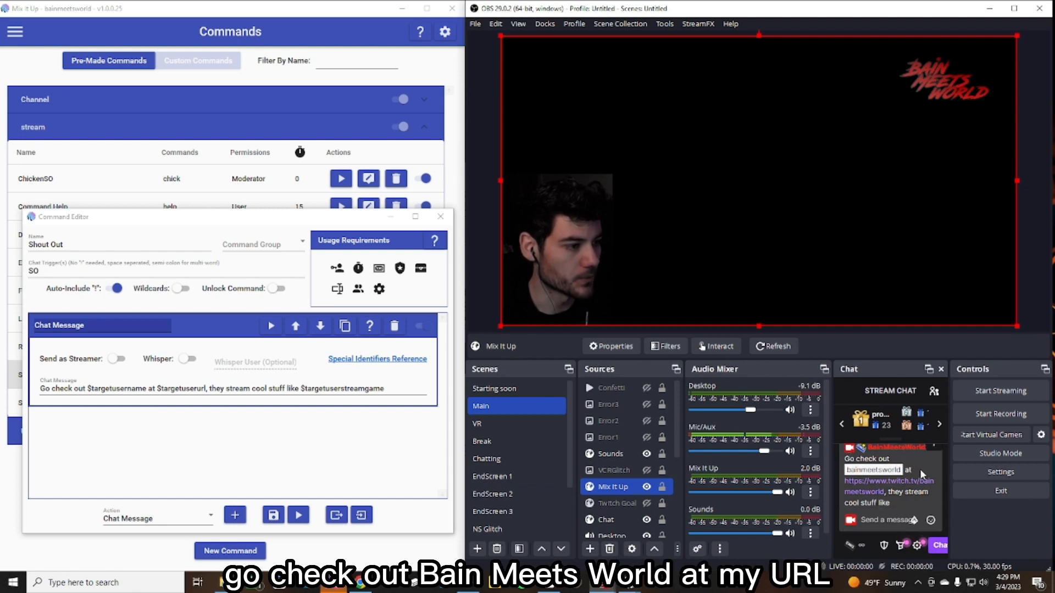
left_click_drag(845, 479, 884, 491)
left_click(865, 501)
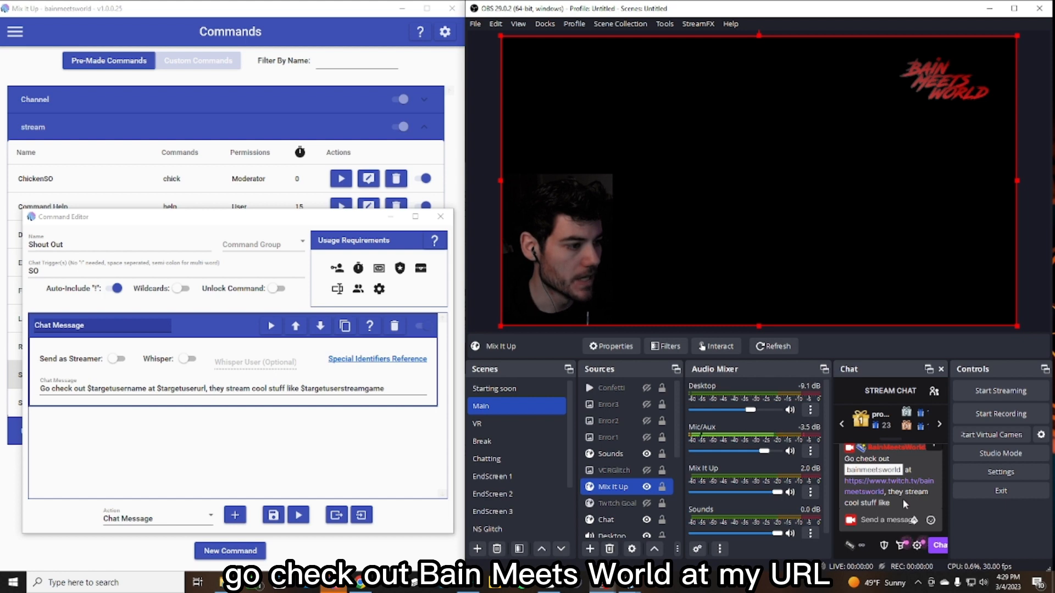
left_click(931, 499)
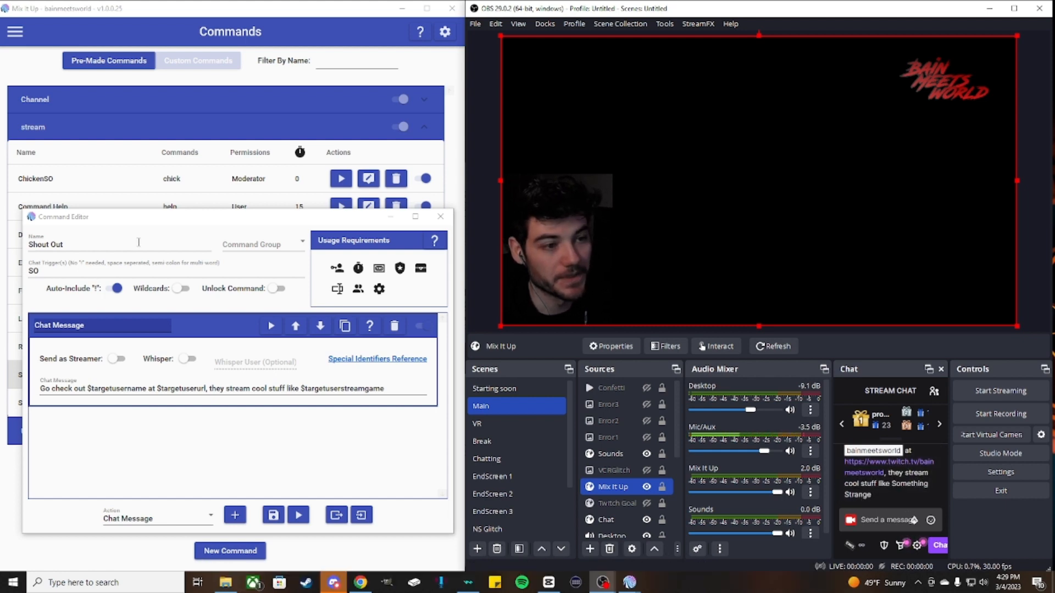
- Restrict the Shout Out command's usage to the Moderator role on all platforms and save the command
left_click(240, 470)
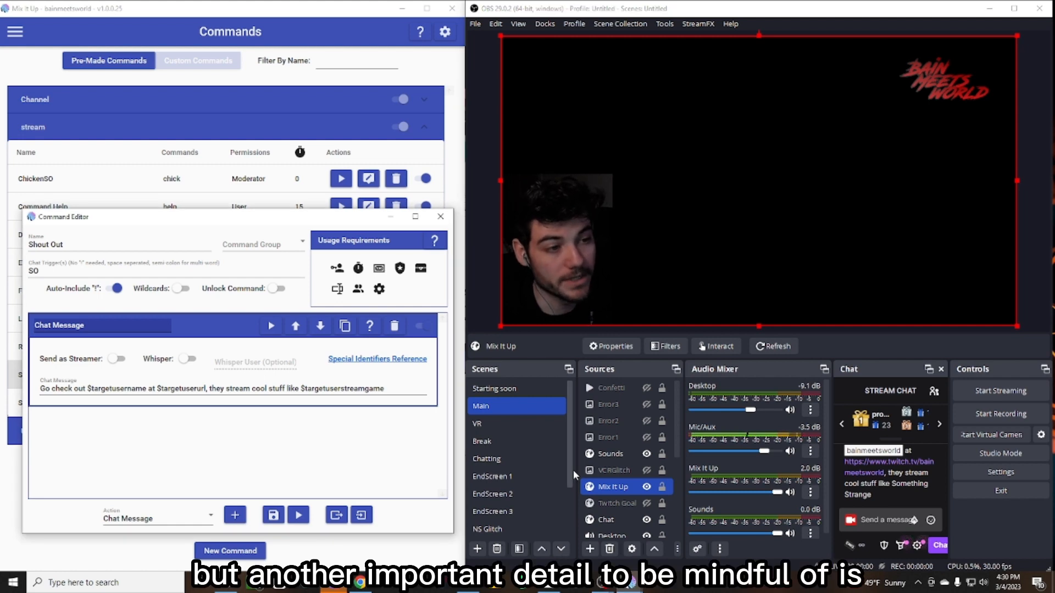
left_click(340, 270)
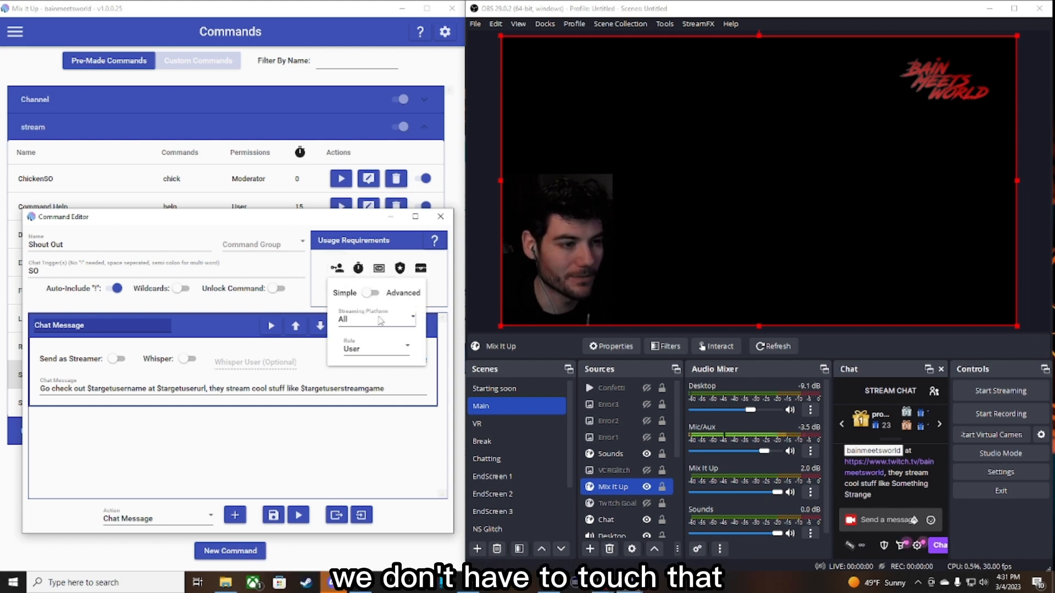
left_click(361, 321)
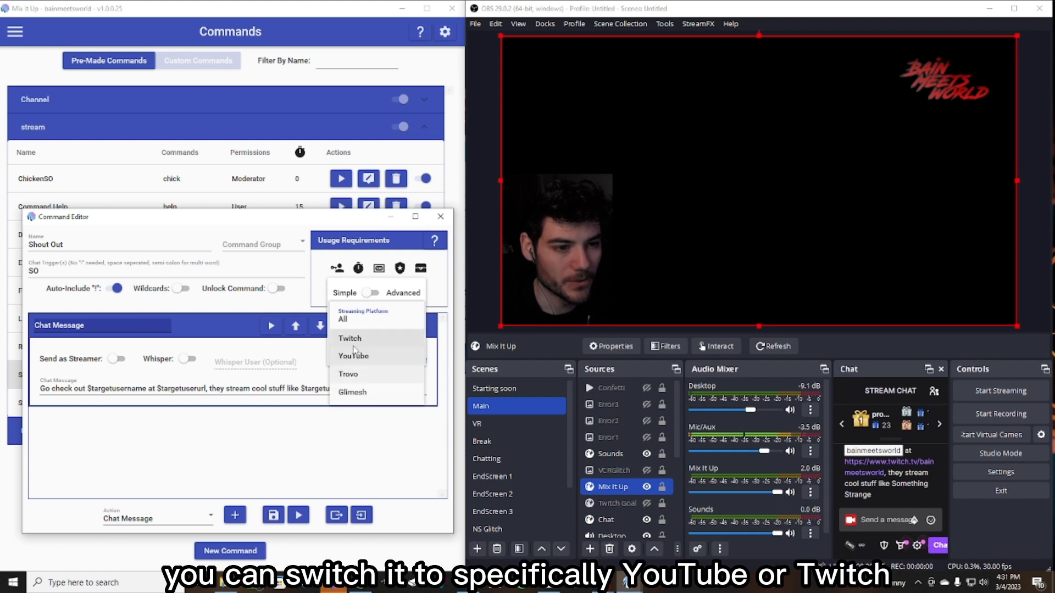
left_click(346, 319)
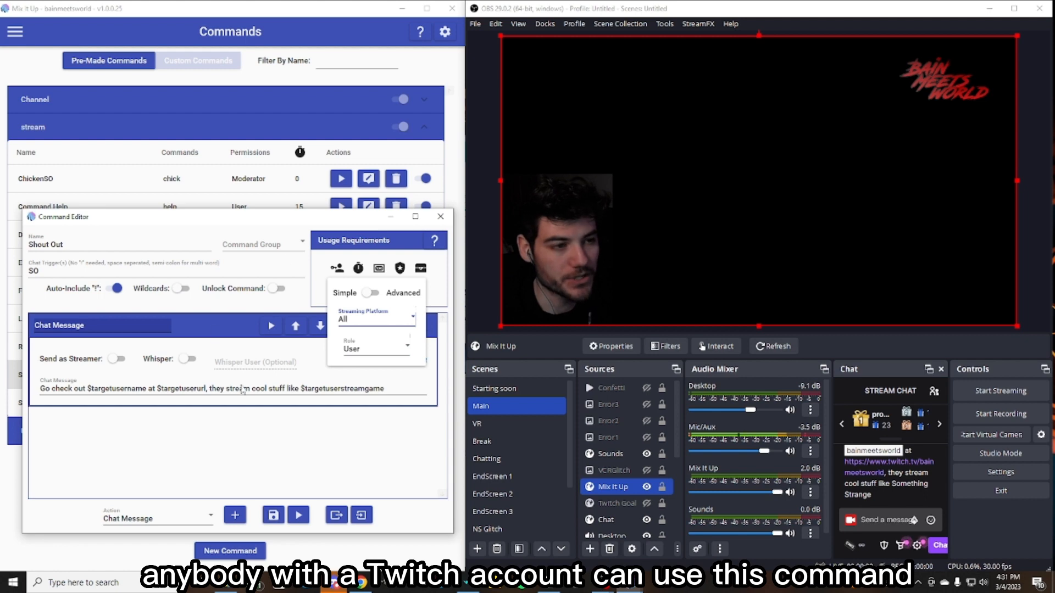
left_click(372, 354)
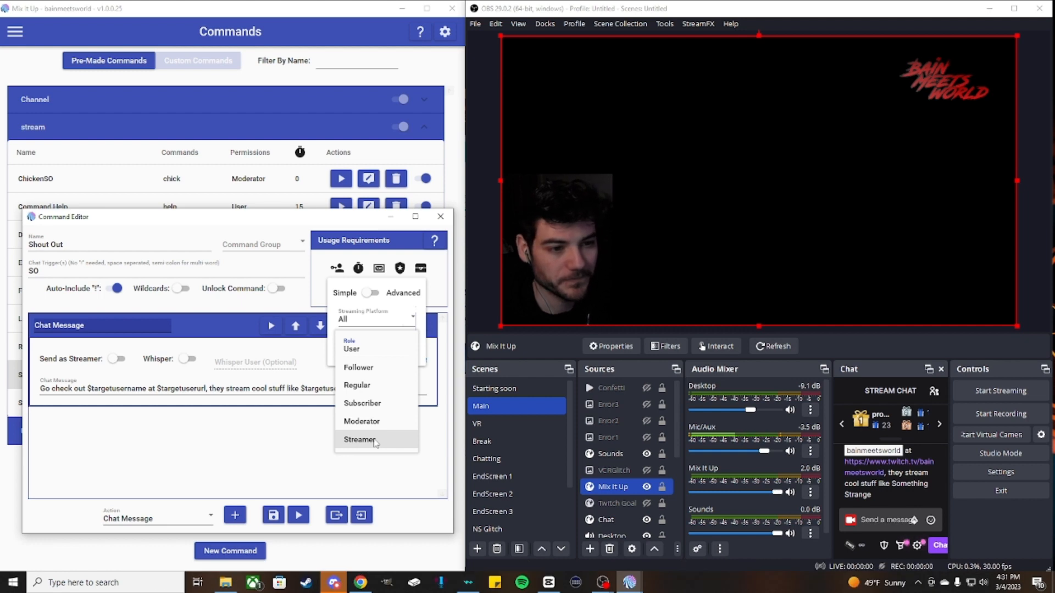
left_click(363, 421)
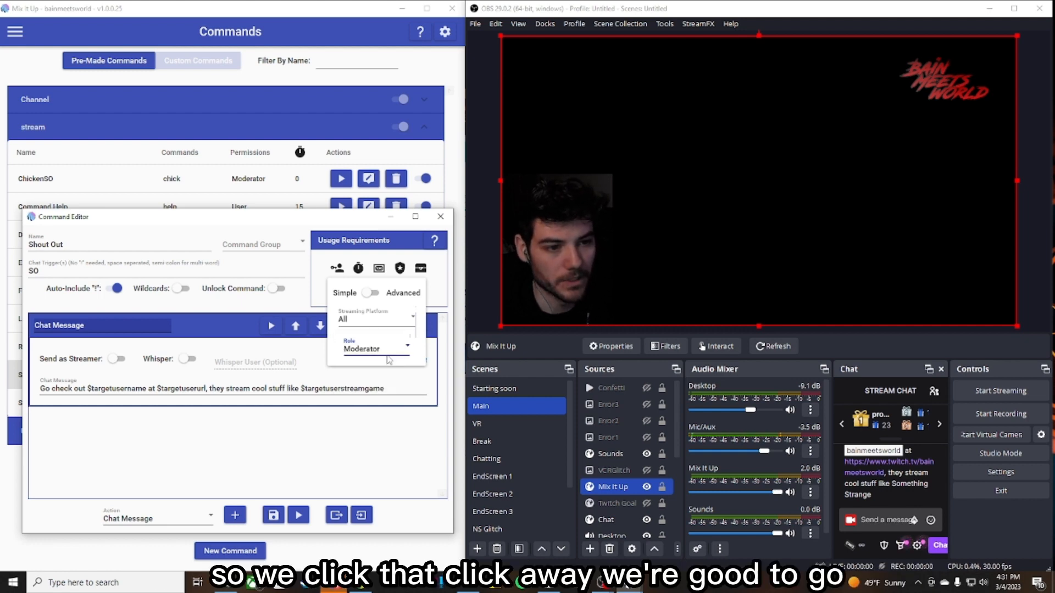
left_click(317, 470)
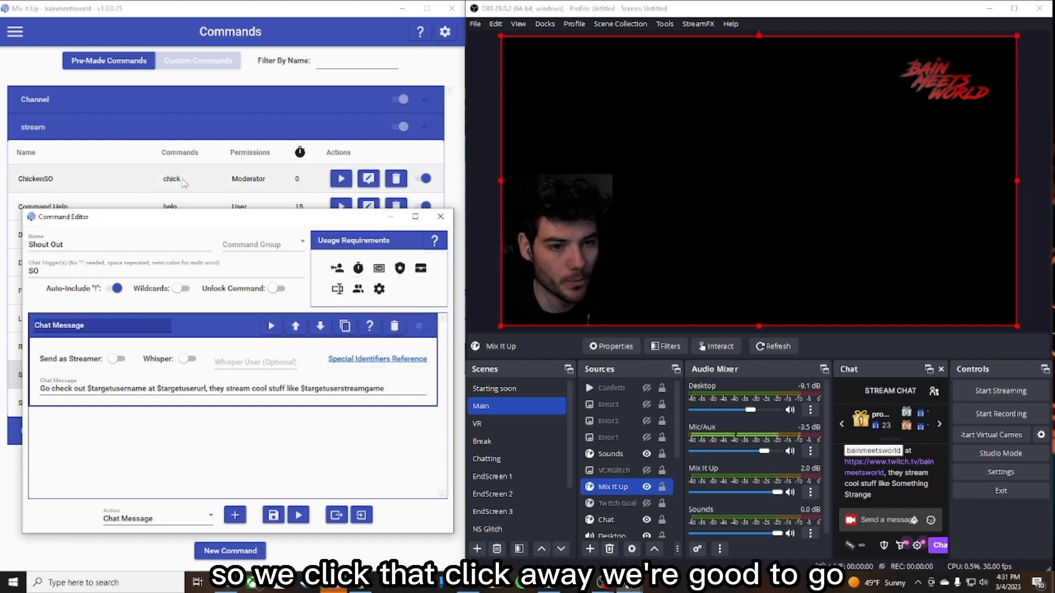
left_click(272, 516)
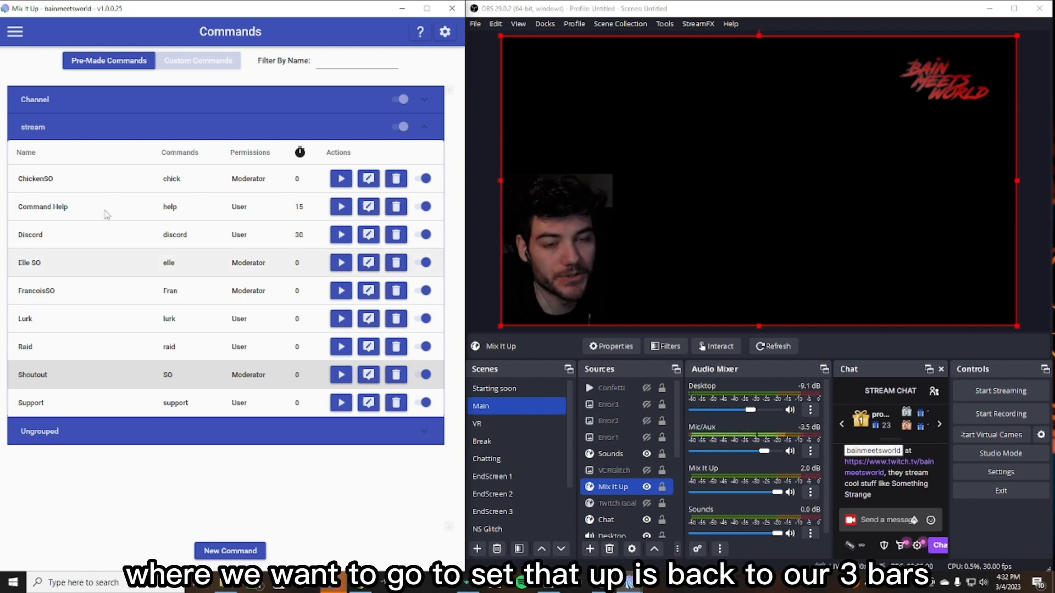
- Open the Users page and search the user list for the streamer's own username
left_click(16, 33)
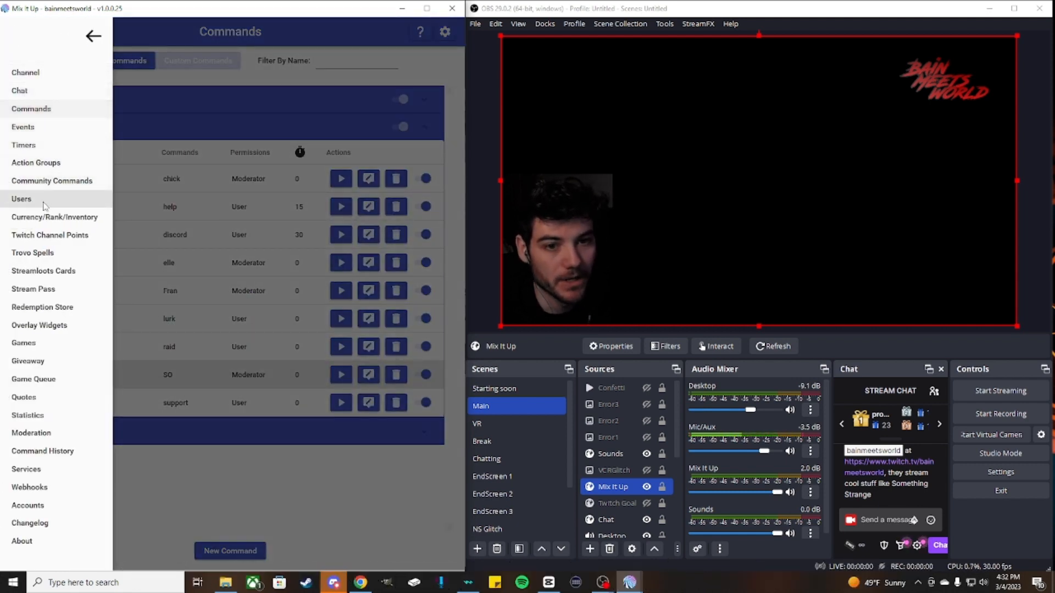
left_click(21, 199)
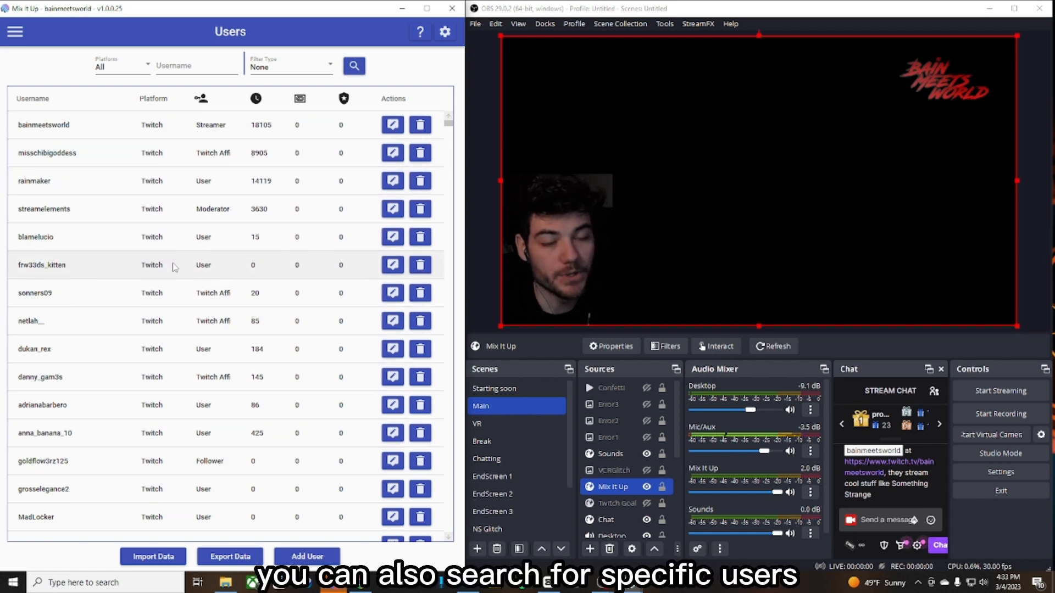
left_click(175, 70)
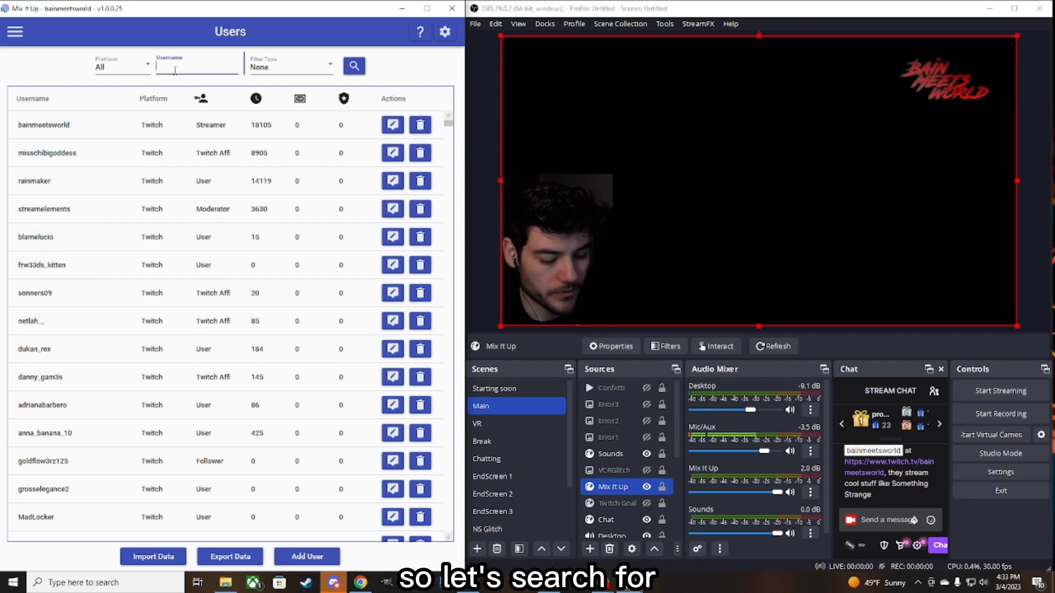
type("B")
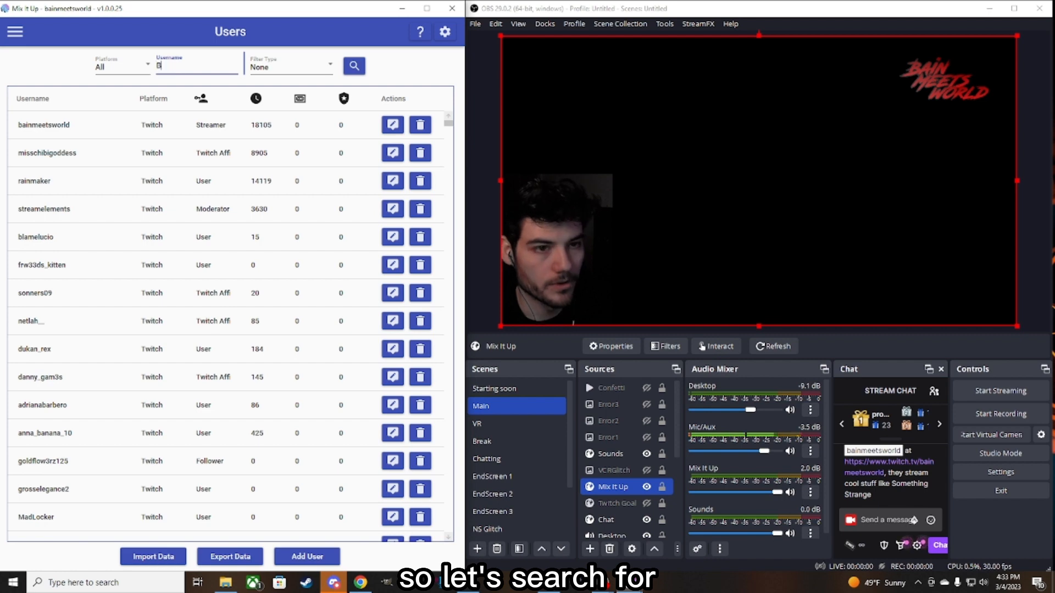
type("ainmeetswopre")
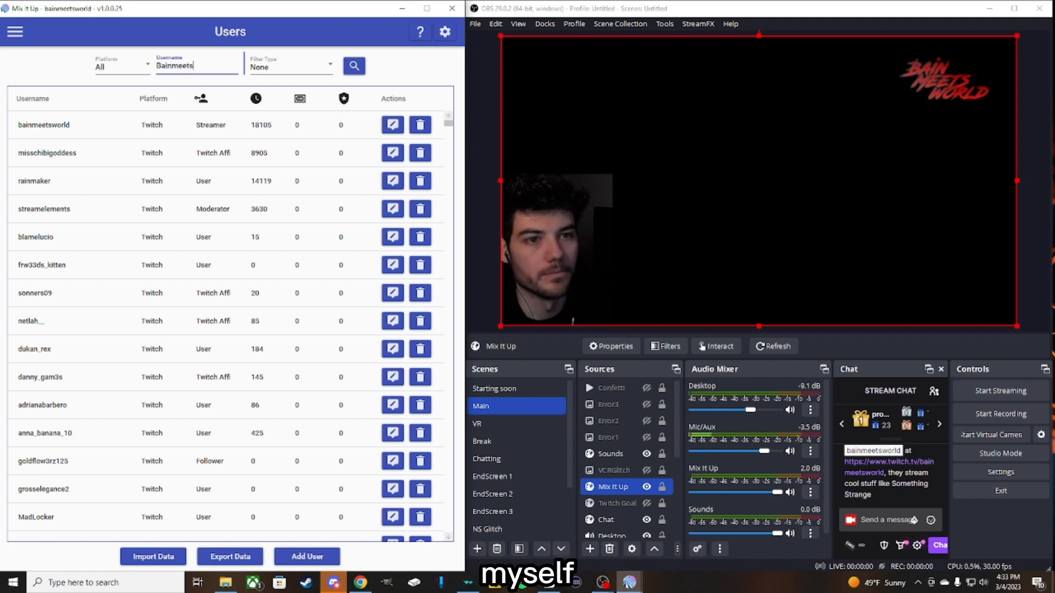
key("BackSpace")
key("BackSpace")
key("BackSpace")
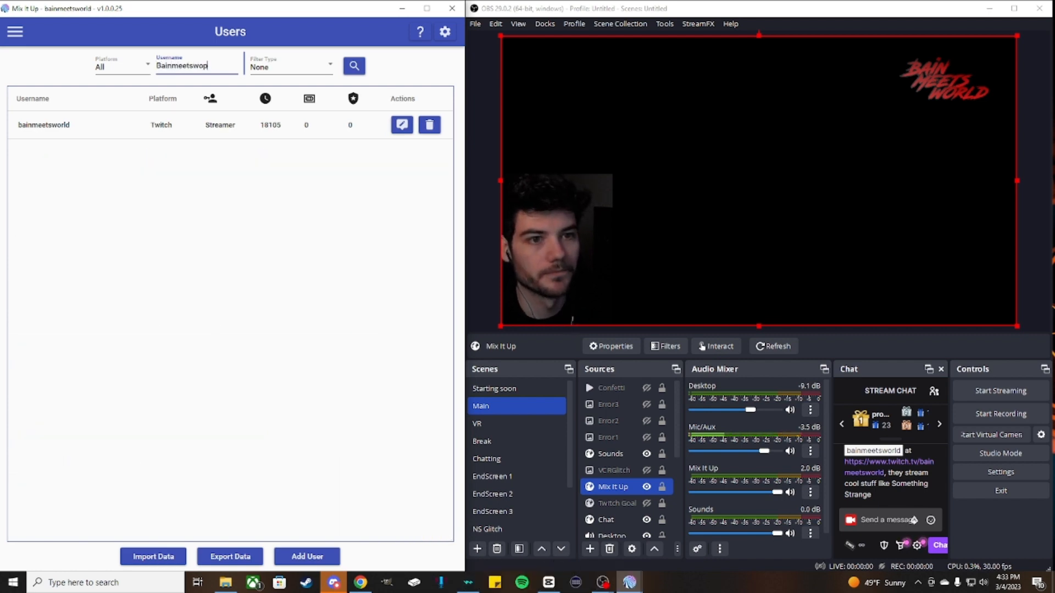
type("rld")
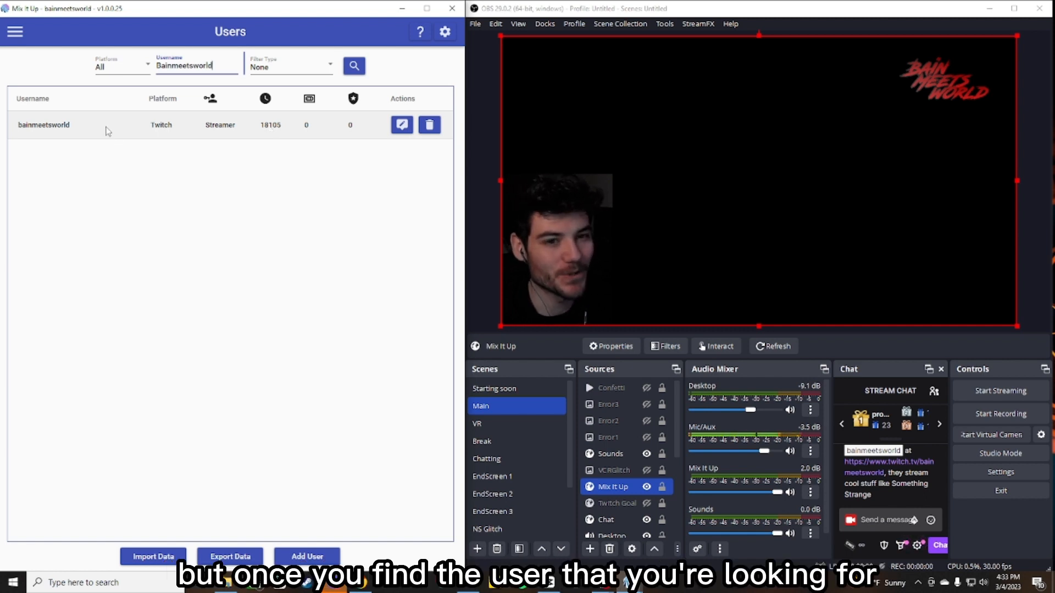
- Open that user's editor and start creating a custom entrance command for them
left_click(402, 130)
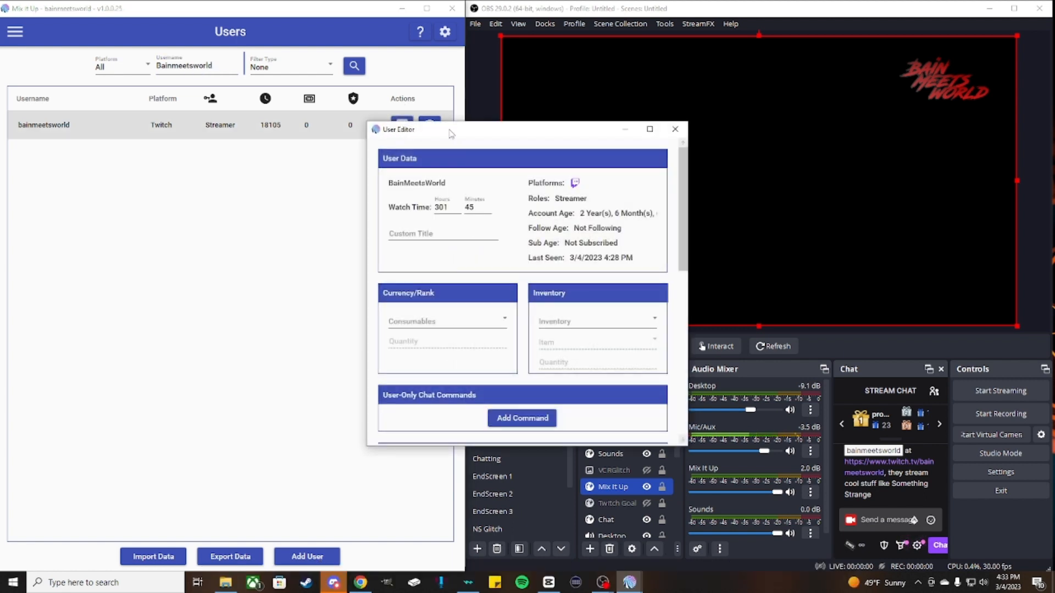
left_click_drag(552, 138, 280, 161)
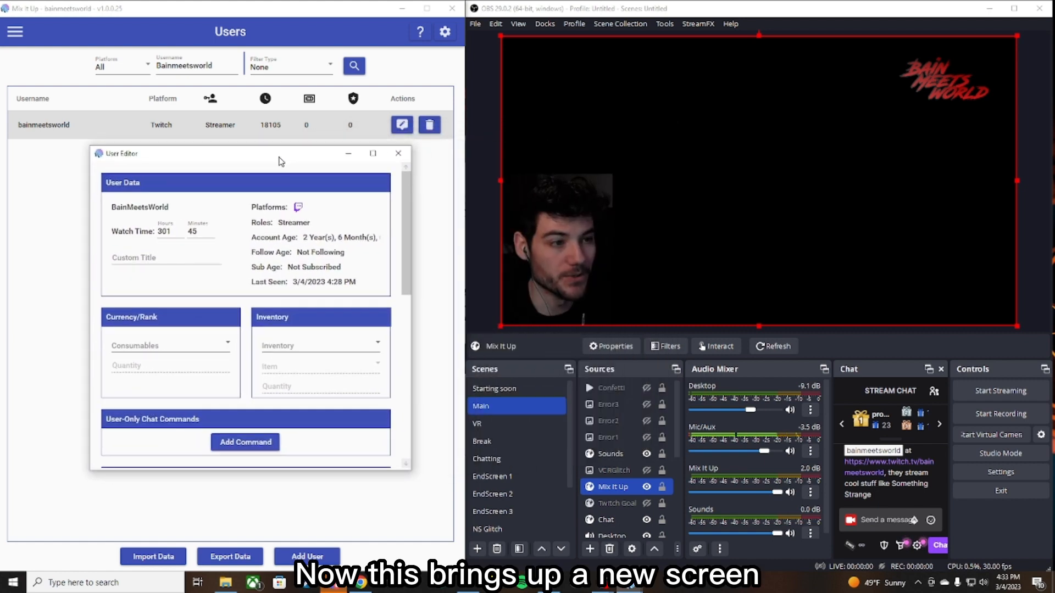
scroll(251, 265, "down", 4)
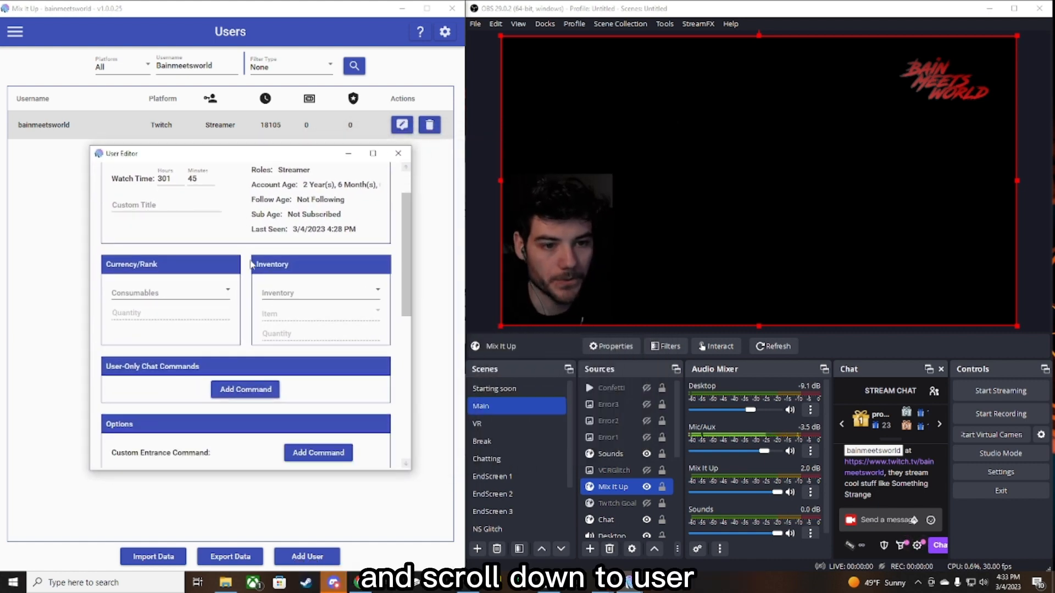
scroll(250, 265, "down", 1)
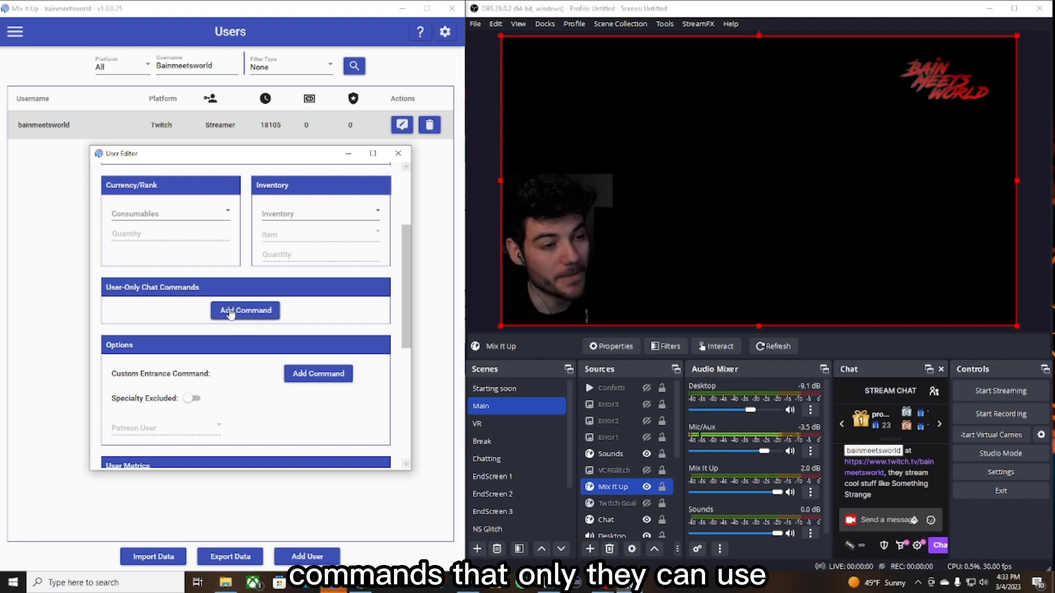
scroll(196, 322, "down", 1)
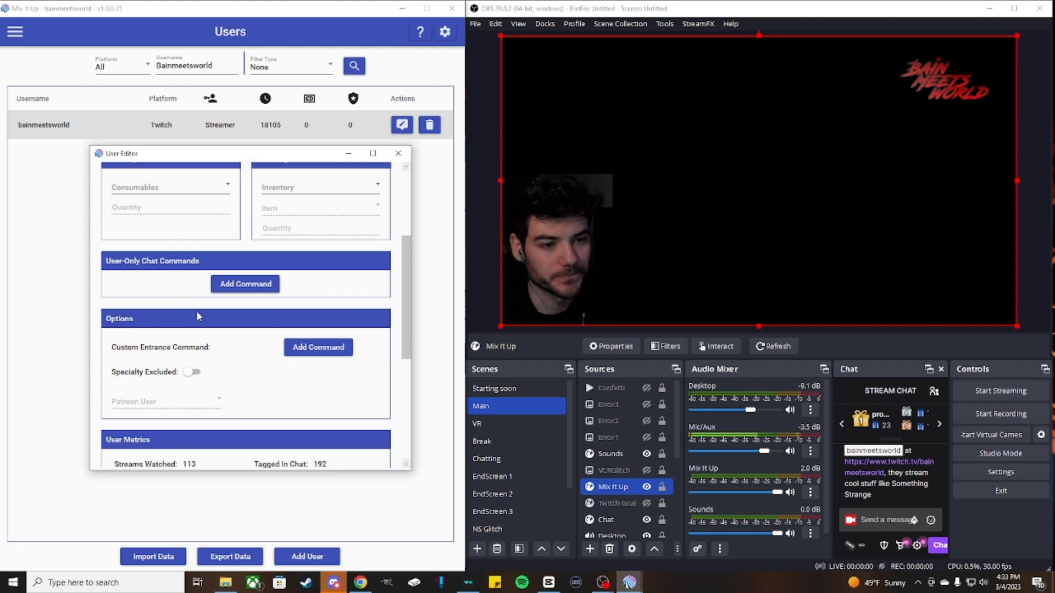
scroll(196, 312, "down", 1)
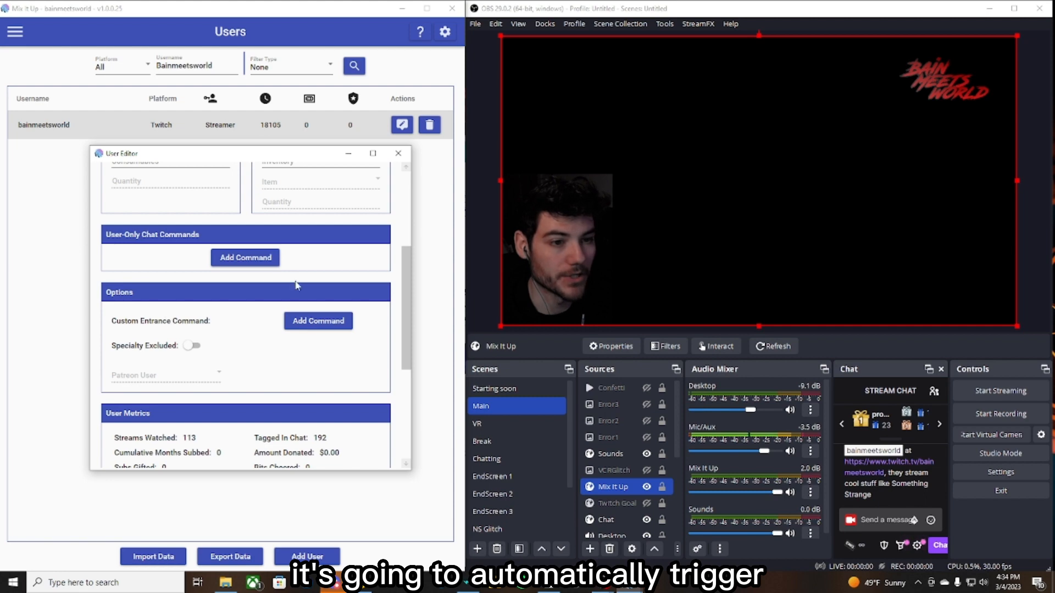
left_click(320, 326)
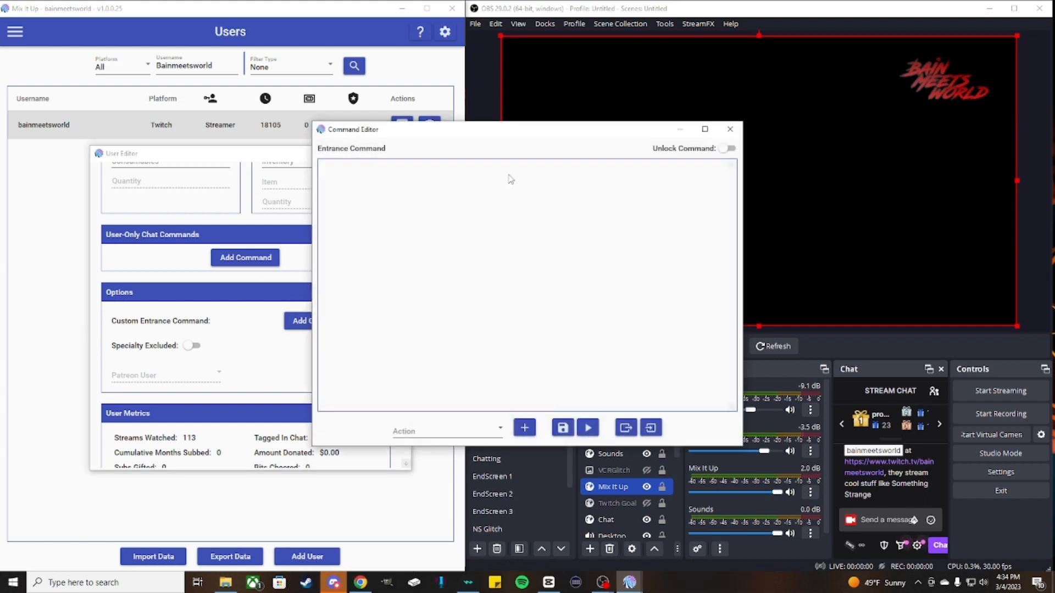
left_click_drag(580, 137, 289, 242)
left_click(280, 160)
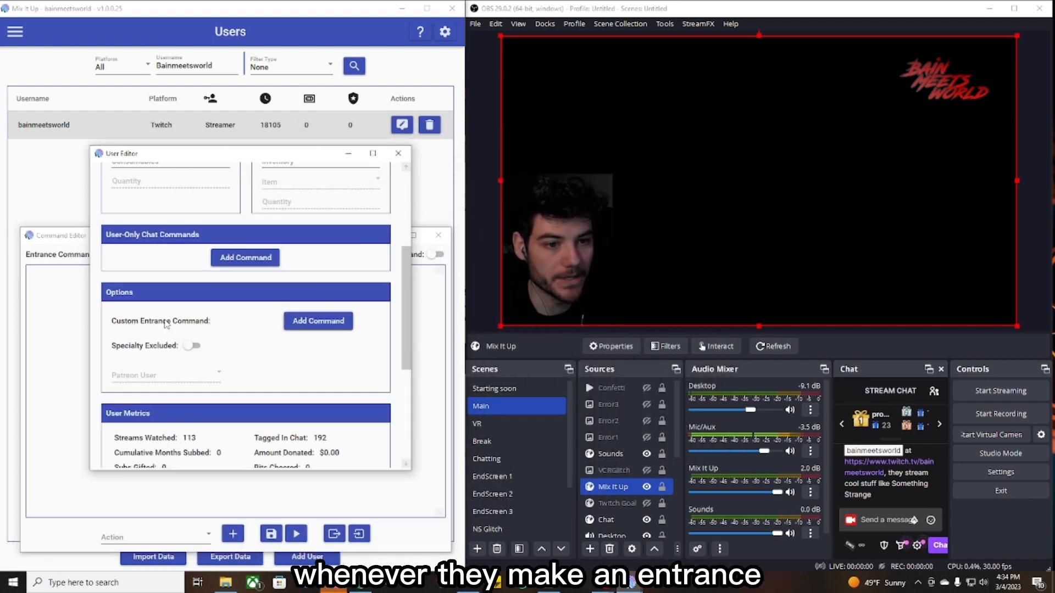
left_click(53, 300)
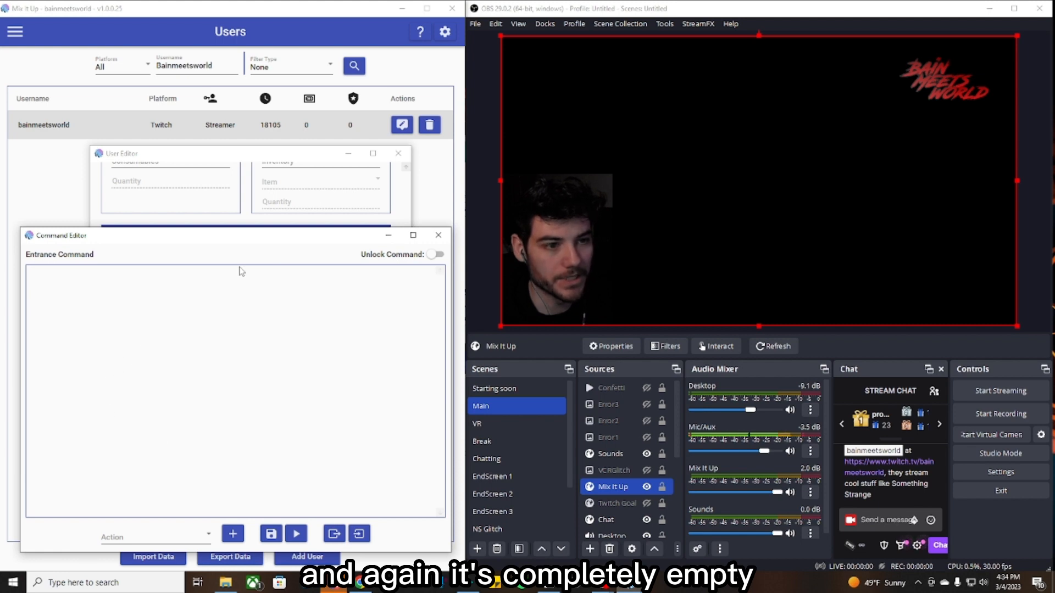
- Add a Chat Message action to the entrance command
left_click(147, 540)
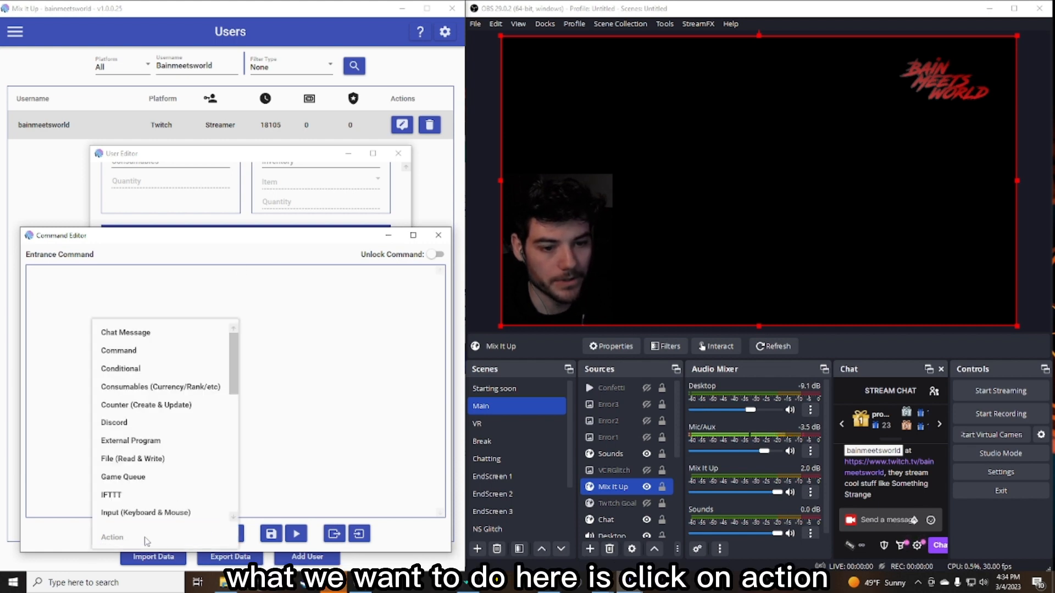
scroll(144, 477, "down", 3)
scroll(159, 365, "up", 3)
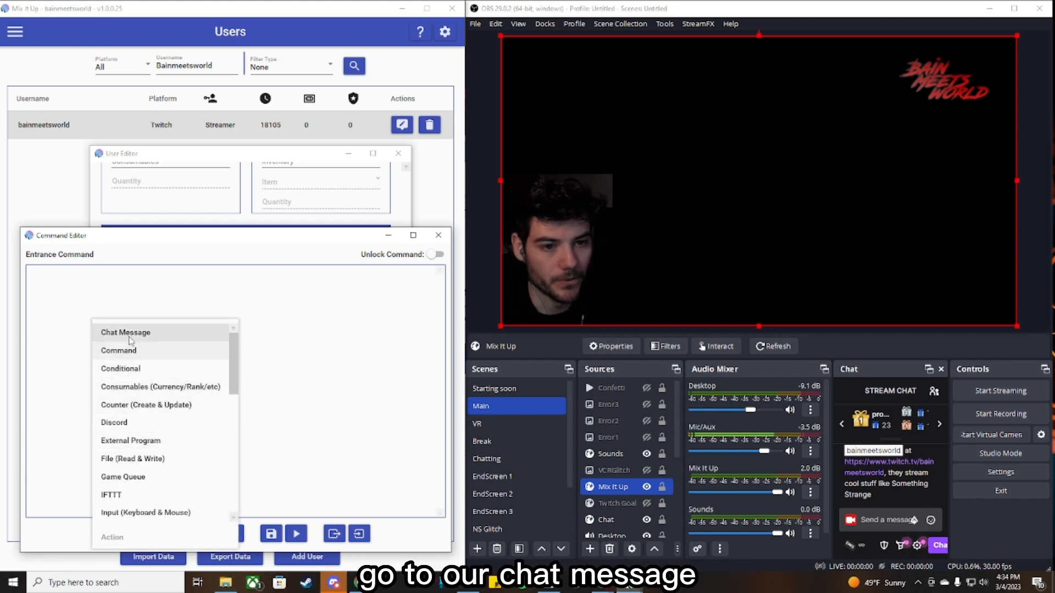
left_click(130, 339)
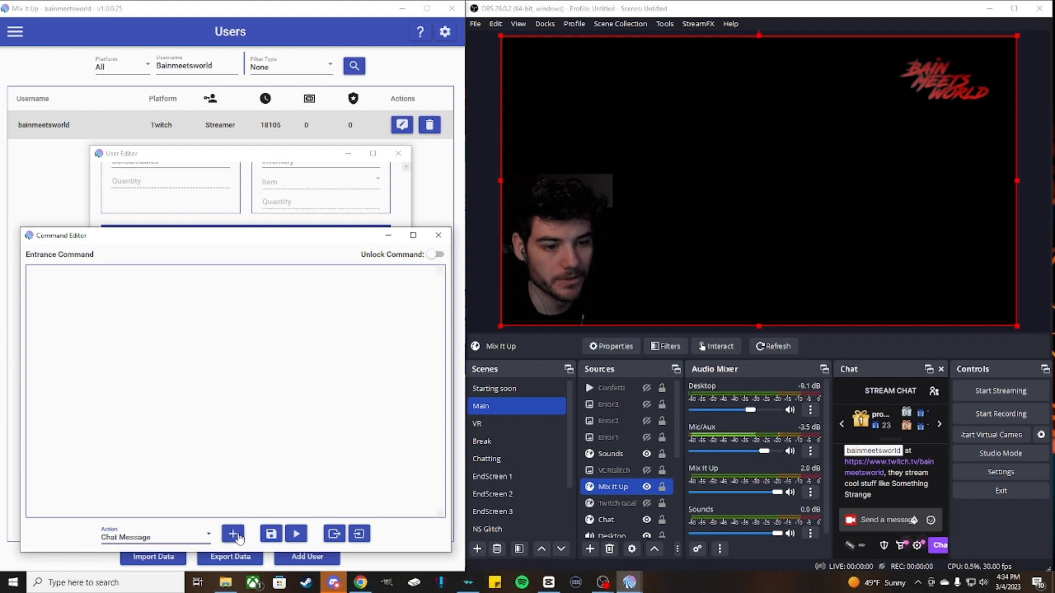
left_click(233, 533)
mouse_move(165, 315)
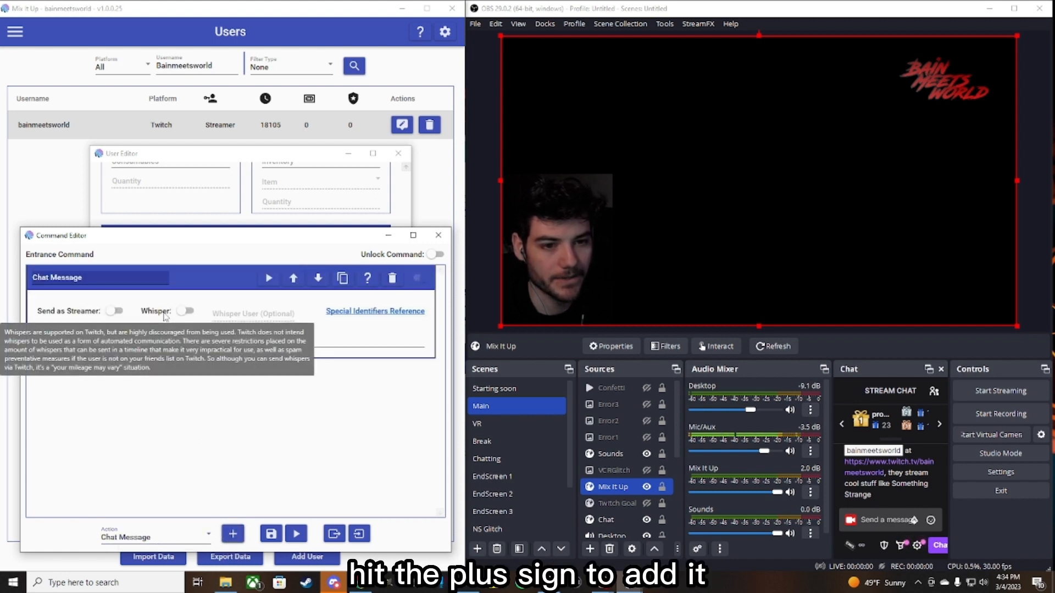
left_click(65, 341)
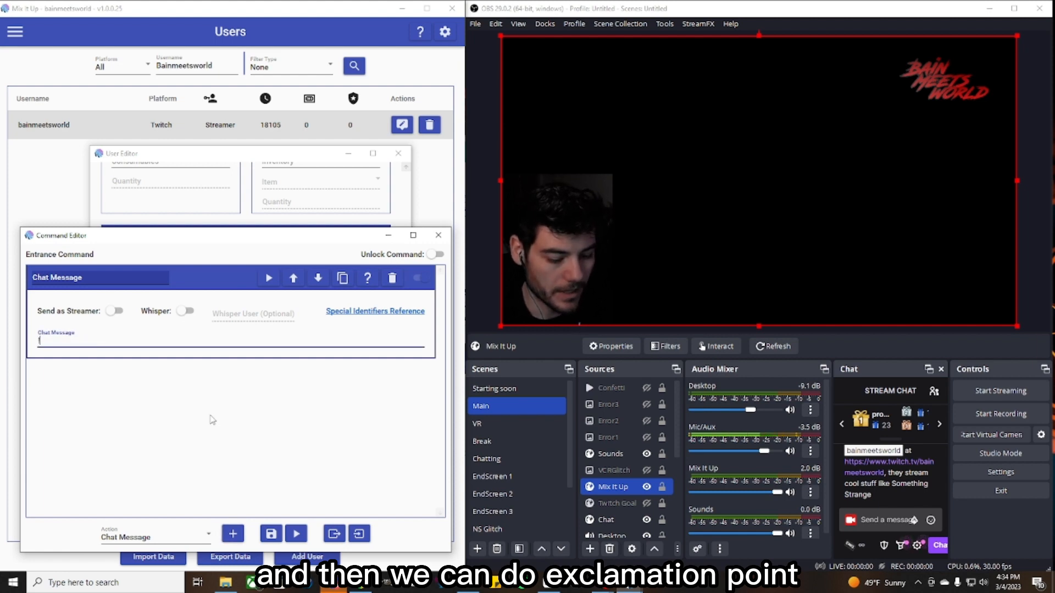
- Enter the chat message "!SO @" followed by the streamer's own username in the Chat Message action
type("!SO")
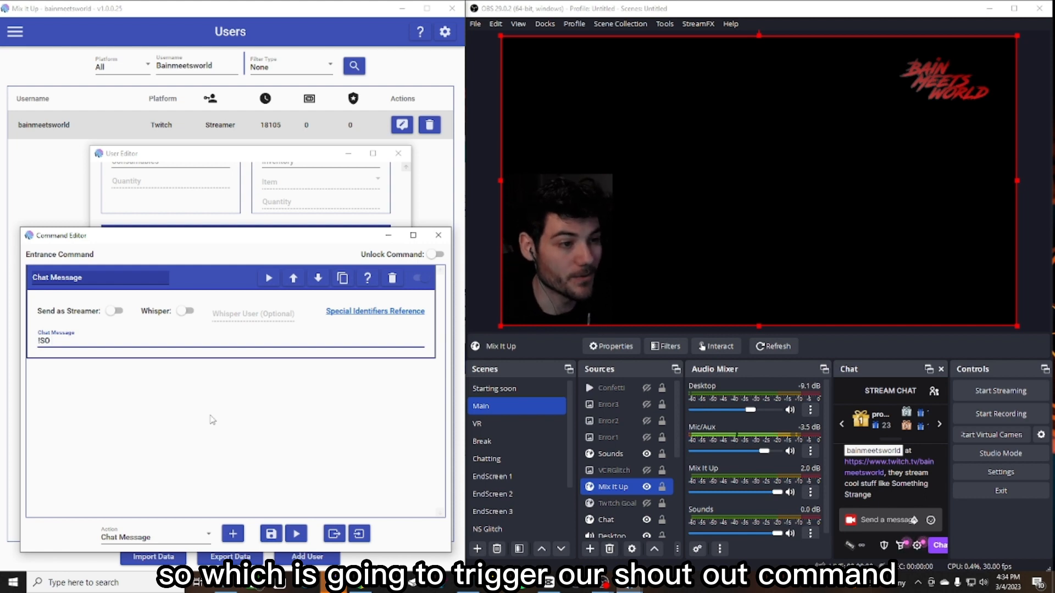
type(" @bainmeets")
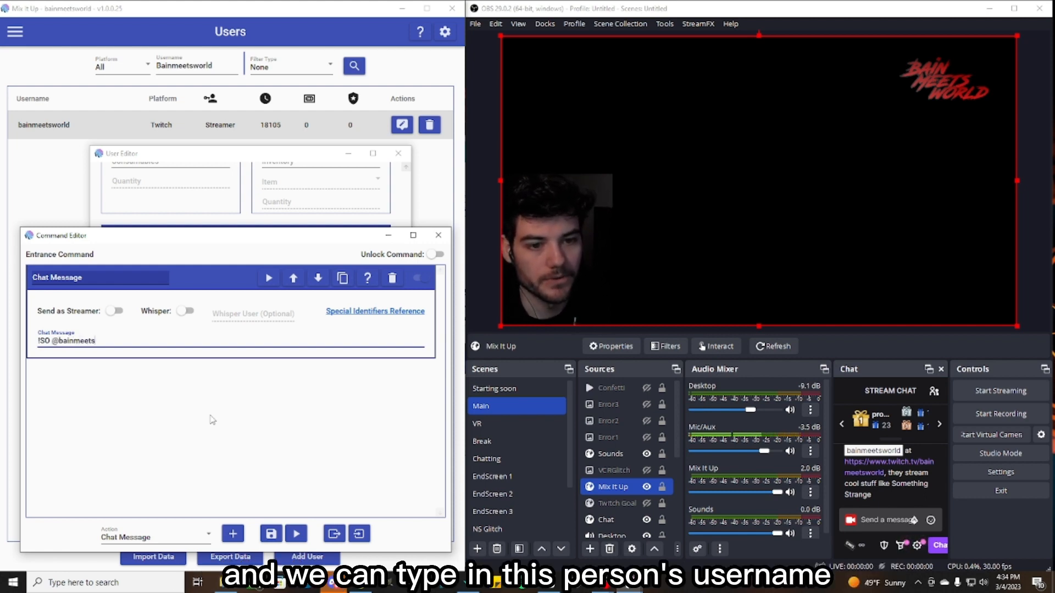
type("world")
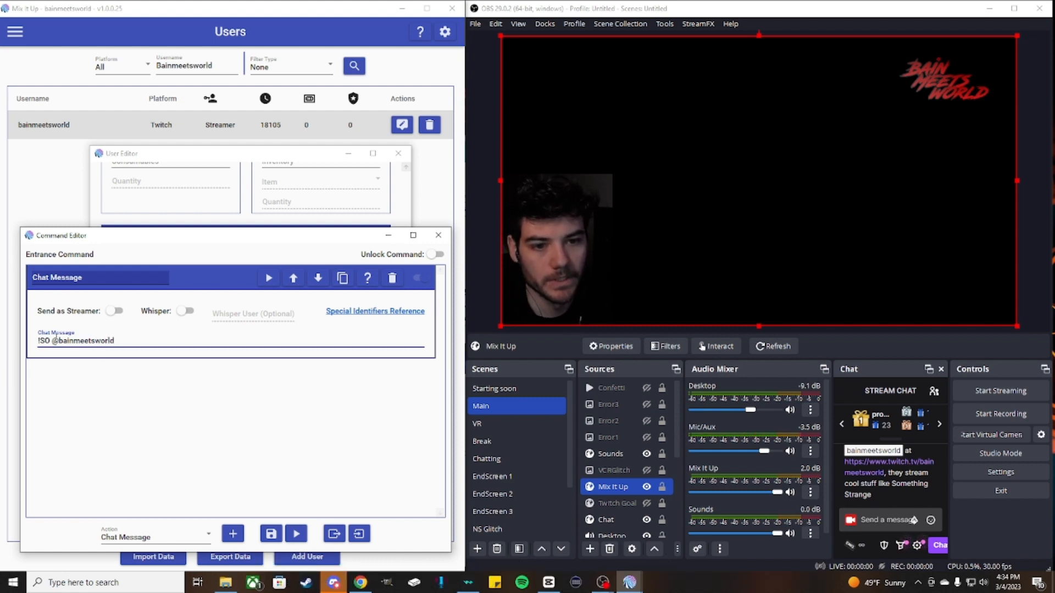
left_click(212, 383)
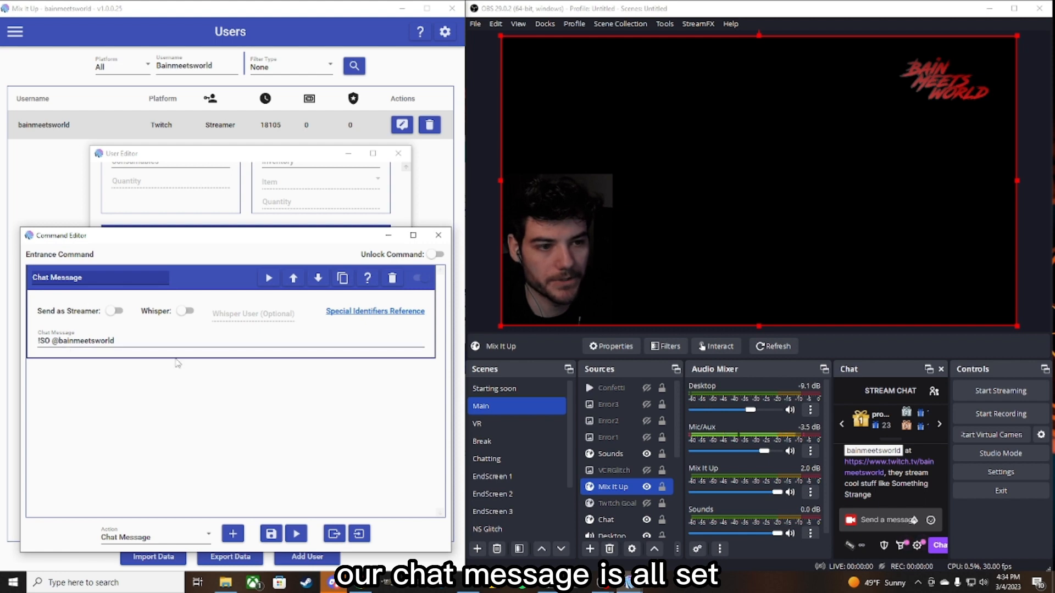
- Test the entrance command, check its output in the stream chat, and save the command
left_click(298, 535)
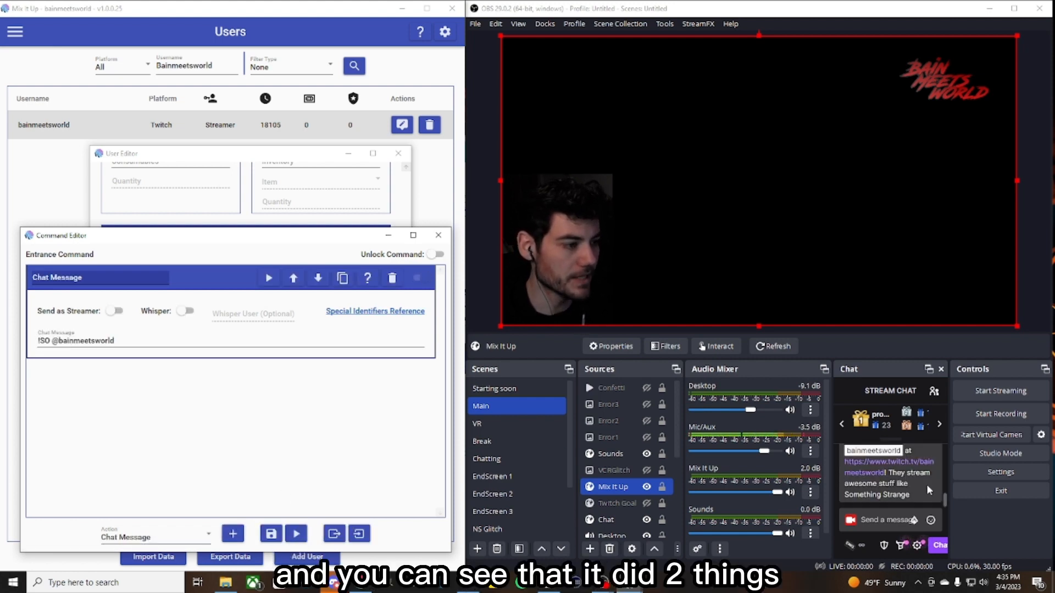
scroll(921, 490, "up", 2)
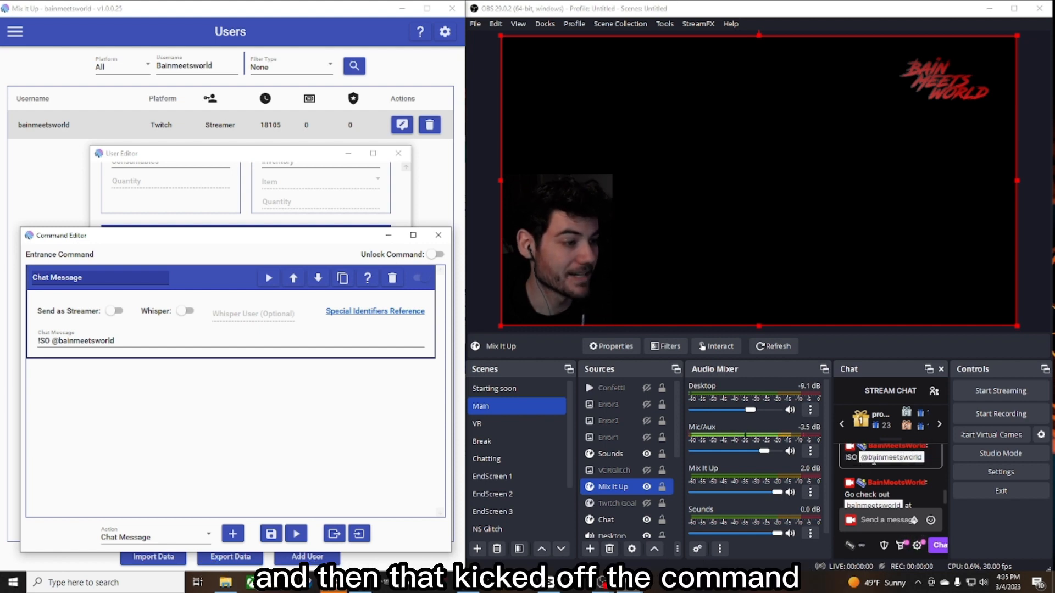
scroll(896, 464, "down", 2)
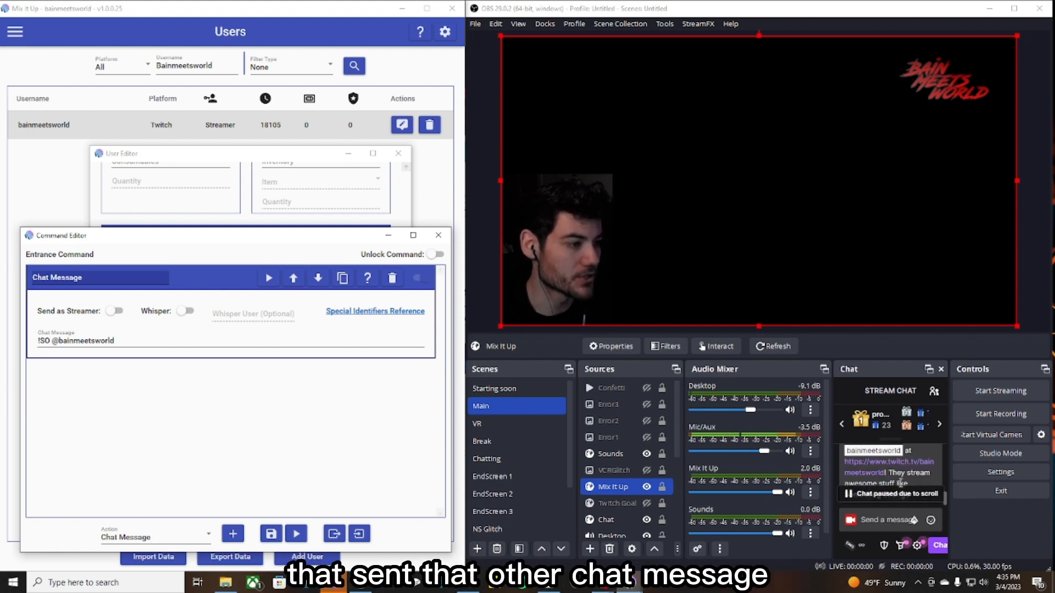
scroll(898, 481, "up", 2)
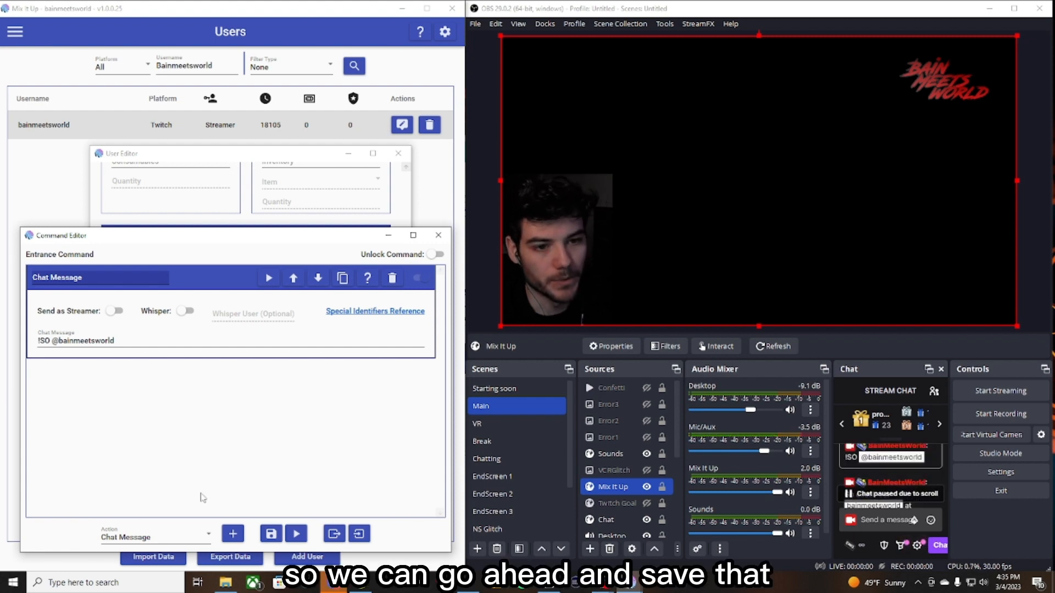
left_click(271, 534)
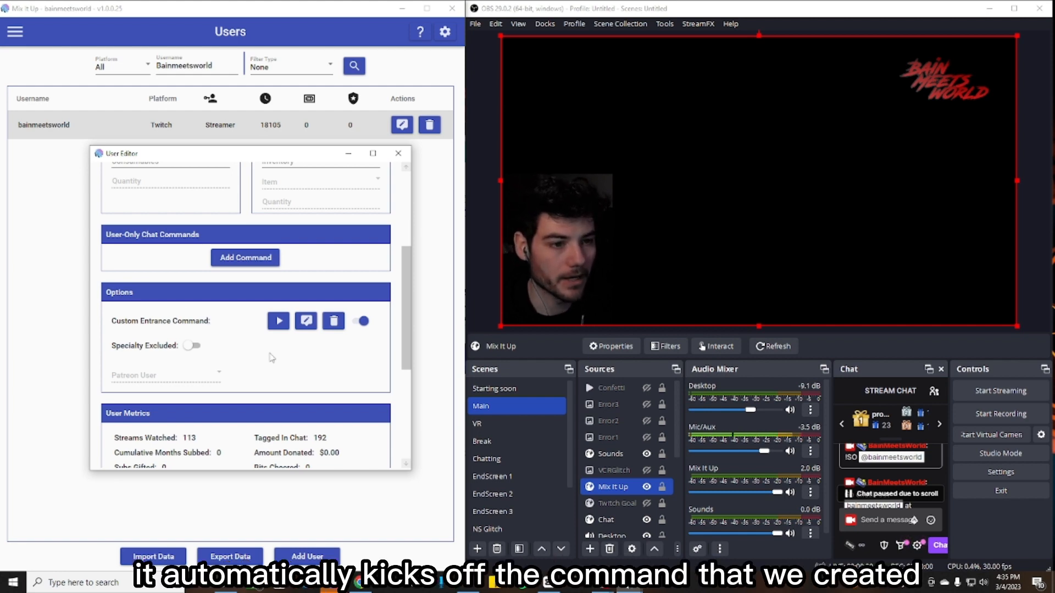
- Reopen the saved custom entrance command to review its chat message, then close the editors
left_click(305, 323)
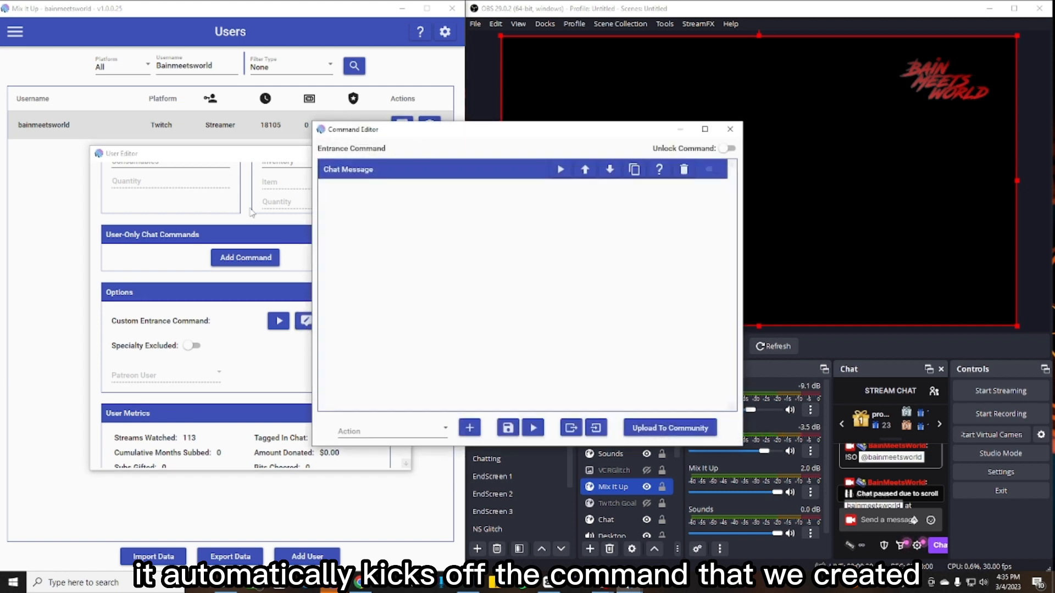
left_click_drag(456, 137, 159, 248)
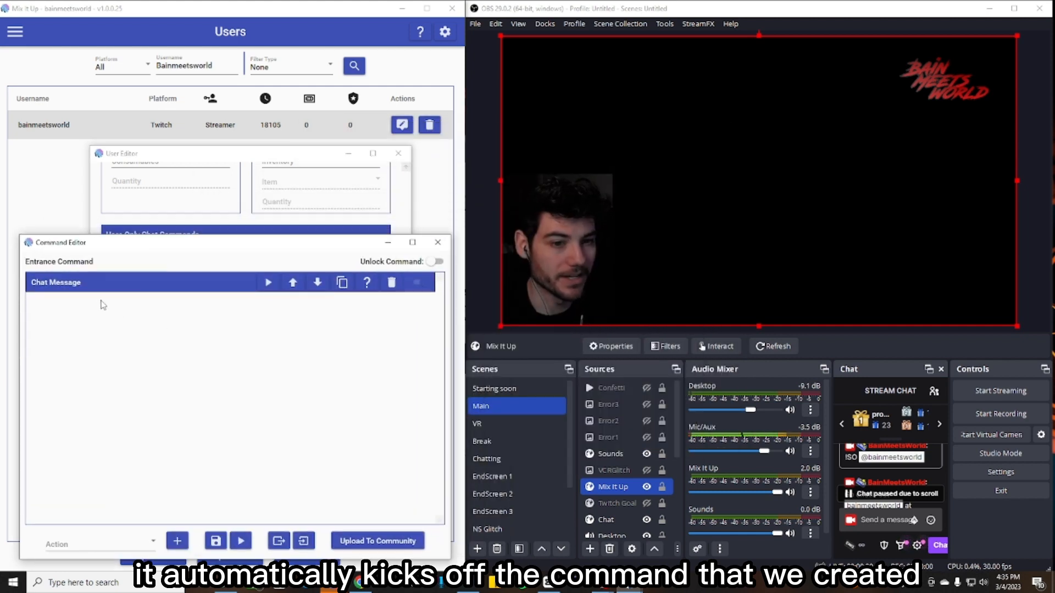
left_click(88, 283)
left_click_drag(39, 350, 160, 354)
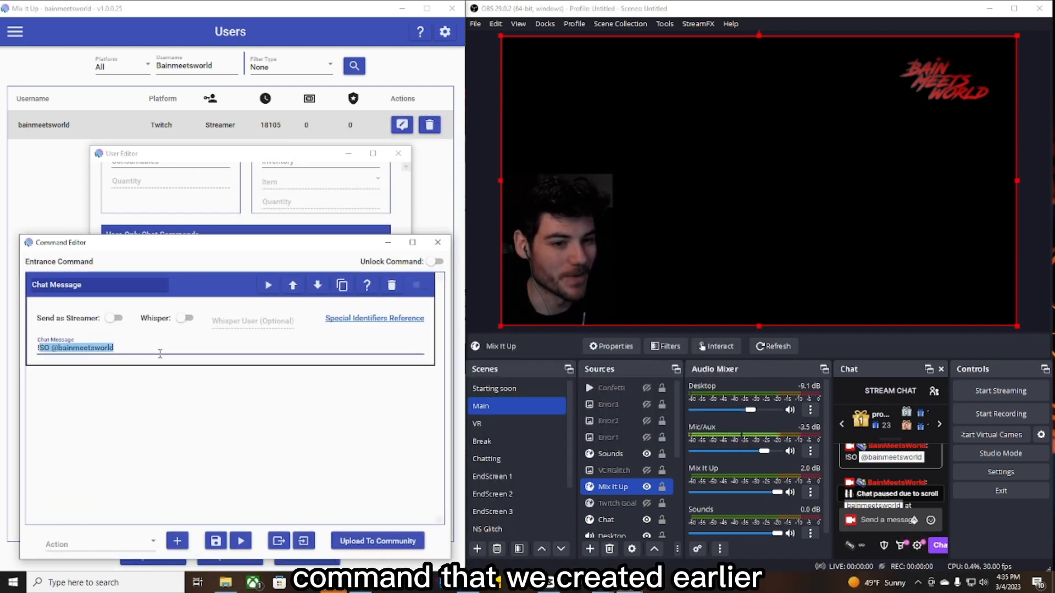
left_click(193, 472)
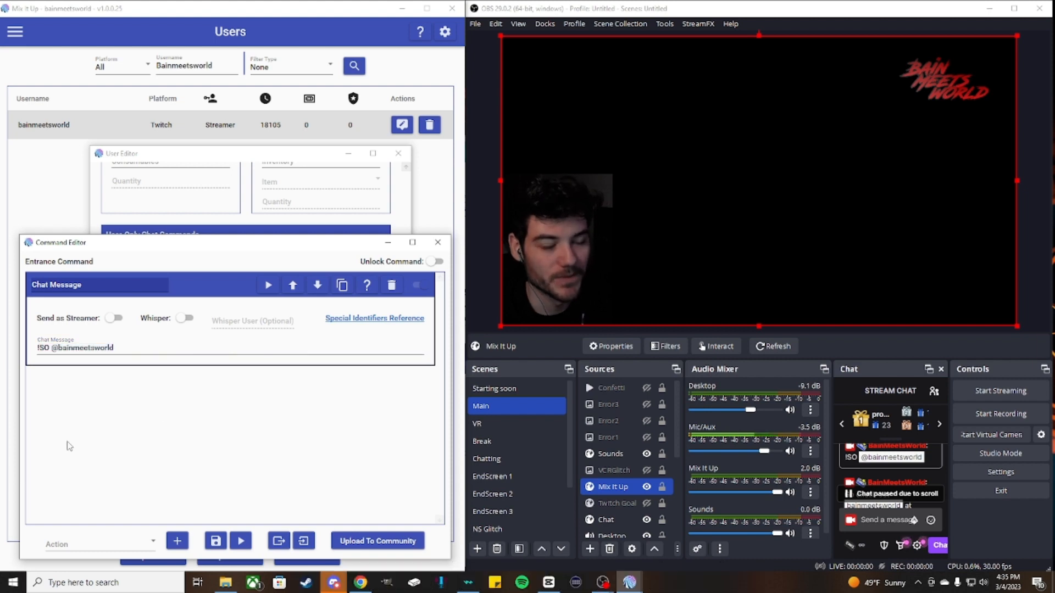
left_click(225, 541)
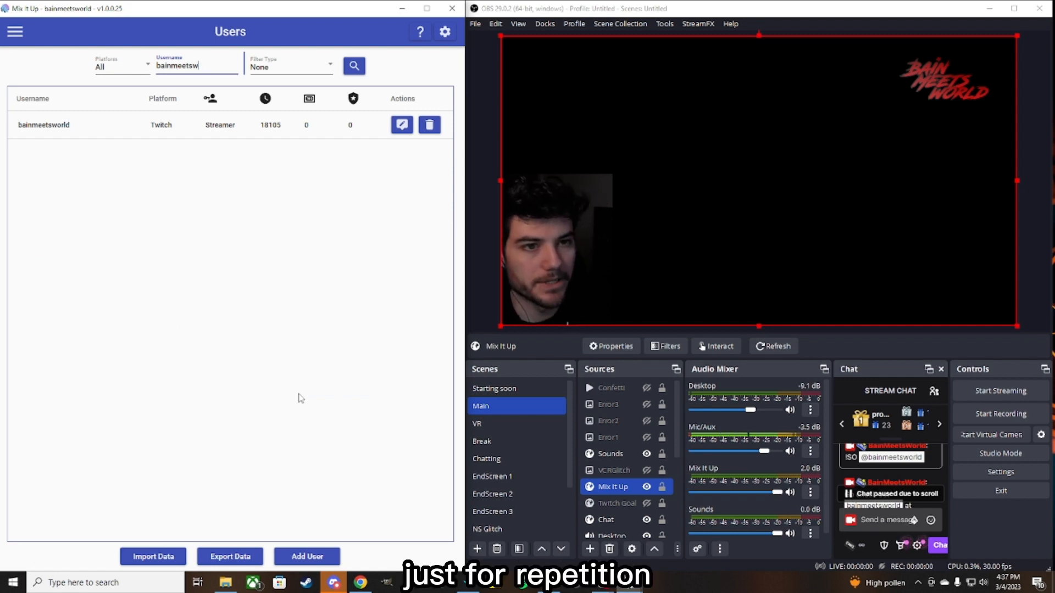
- Search the user list for another viewer and start a custom entrance command in that viewer's user editor
key("BackSpace")
key("BackSpace")
key("BackSpace")
key("BackSpace")
key("BackSpace")
key("BackSpace")
key("BackSpace")
key("BackSpace")
key("BackSpace")
type("cole")
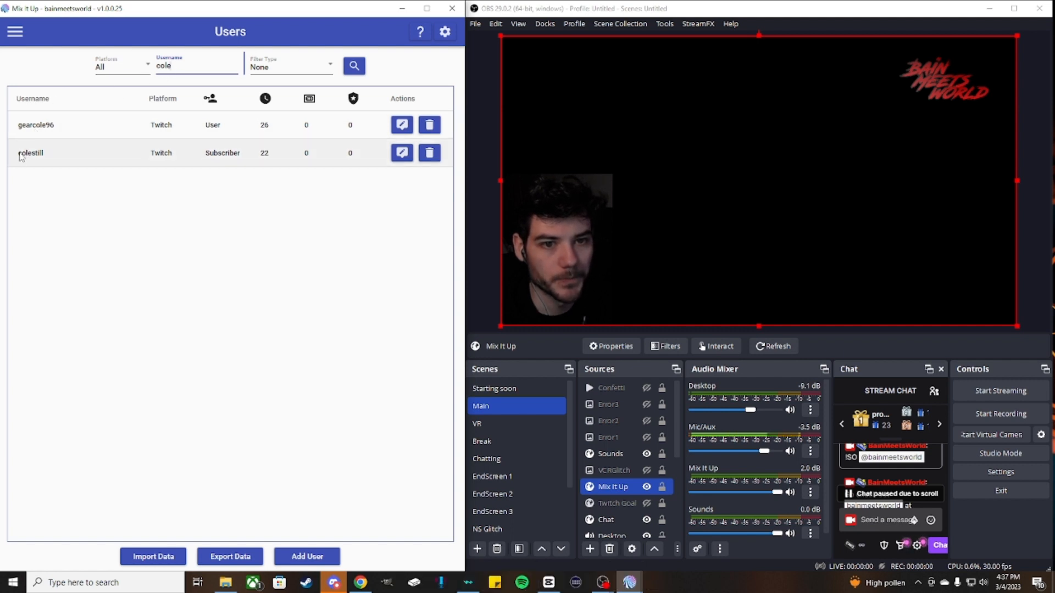
left_click(407, 147)
left_click_drag(574, 132, 306, 161)
scroll(118, 324, "down", 5)
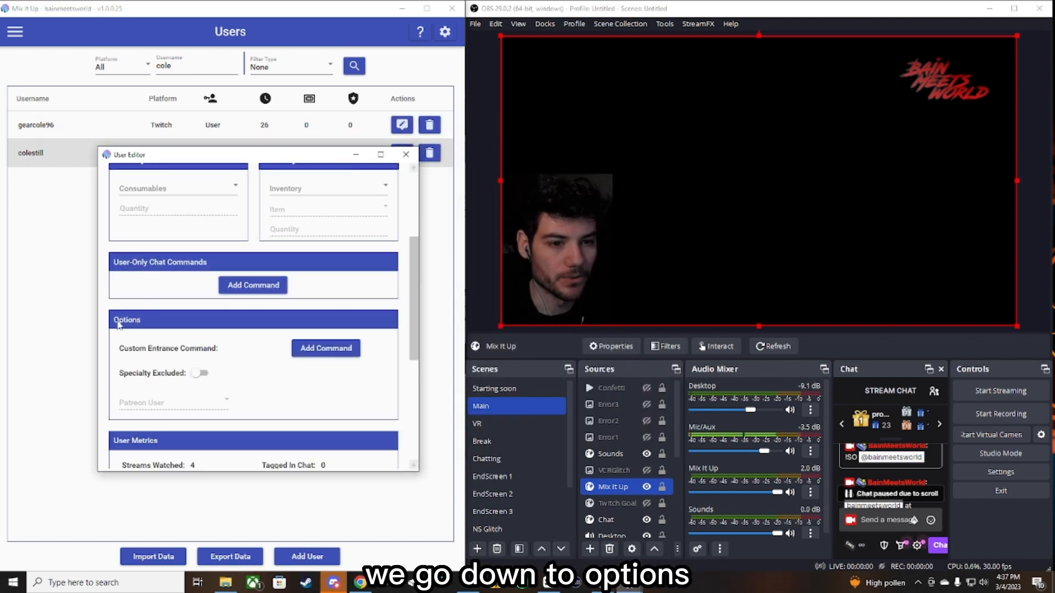
scroll(239, 328, "down", 1)
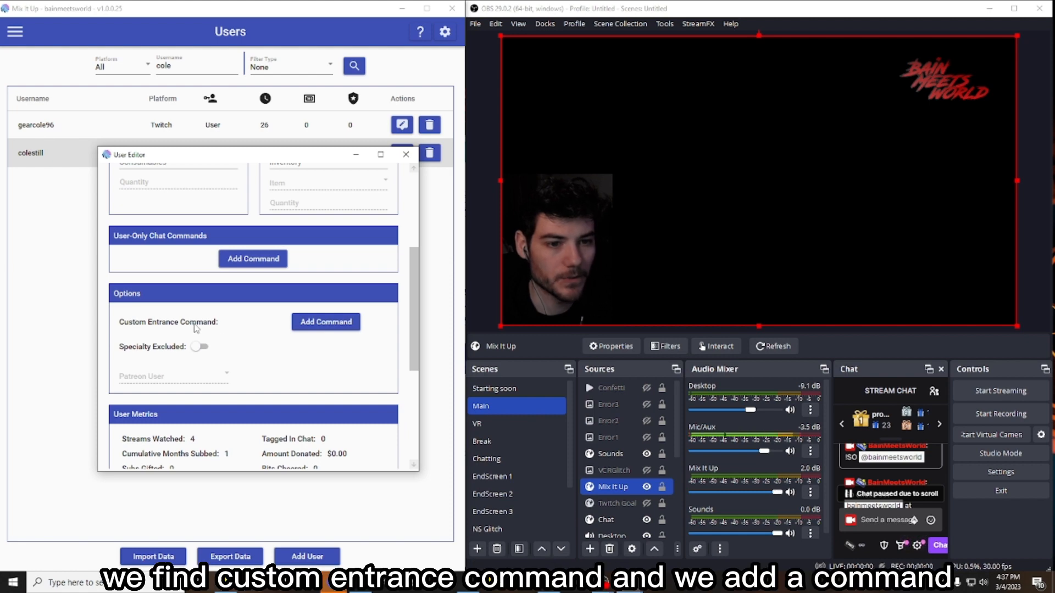
left_click(321, 323)
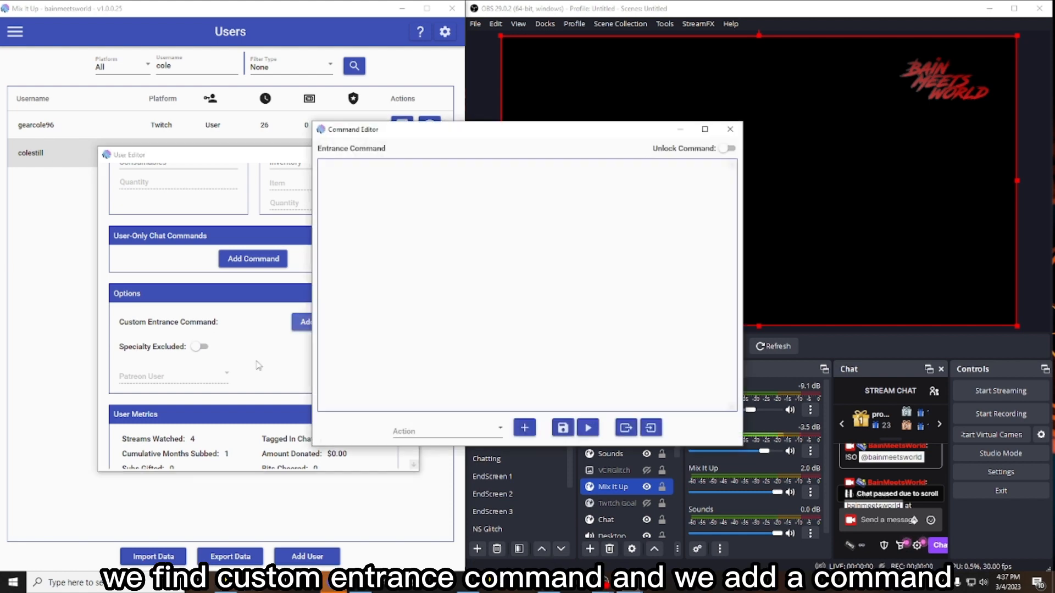
- Add a Chat Message action to the new entrance command
left_click_drag(583, 137, 272, 215)
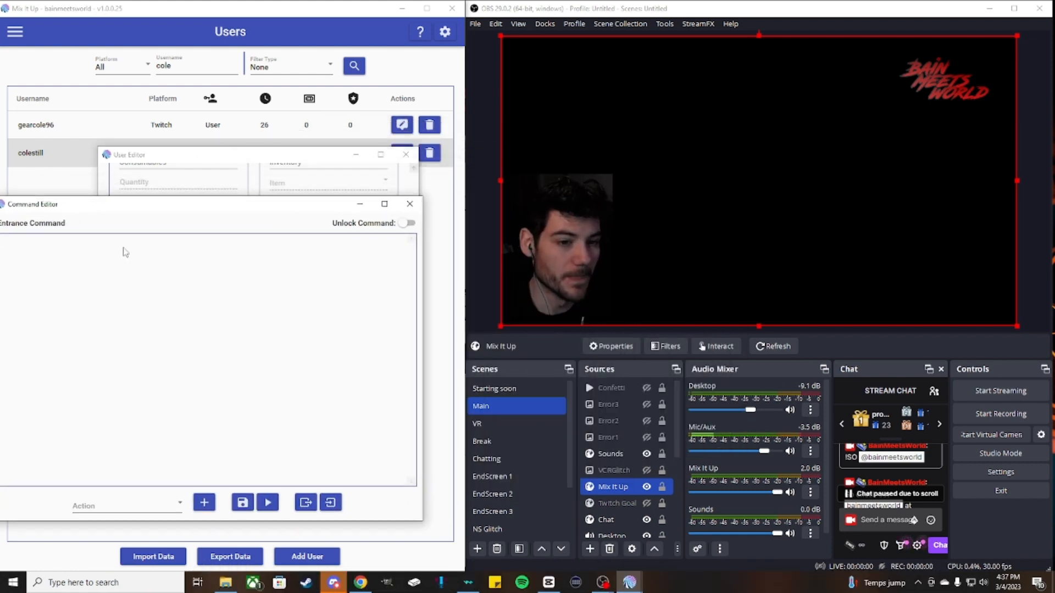
left_click_drag(173, 217, 214, 193)
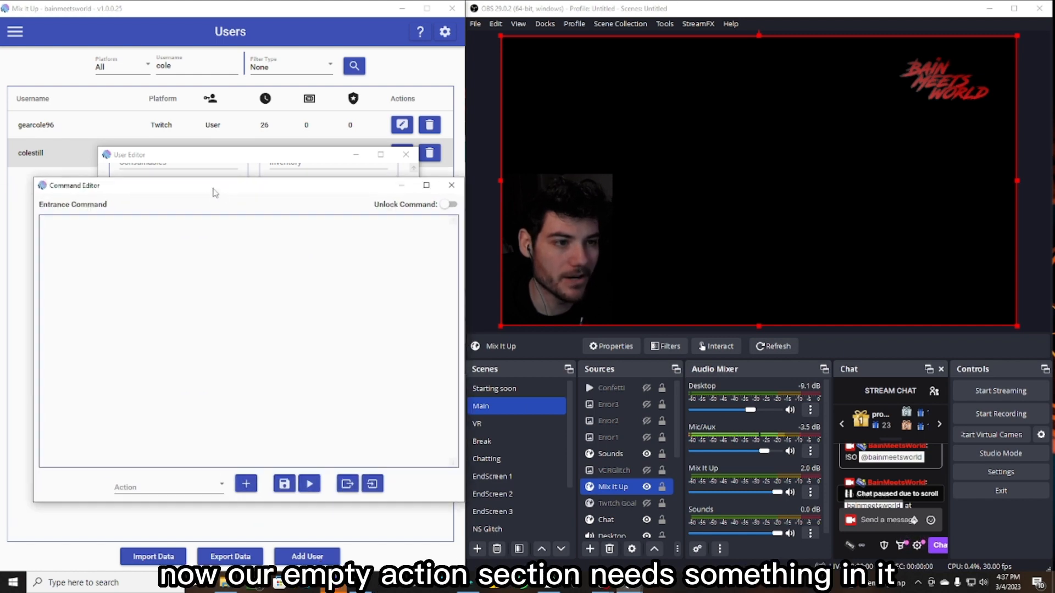
left_click(184, 497)
scroll(181, 374, "down", 5)
scroll(164, 330, "up", 5)
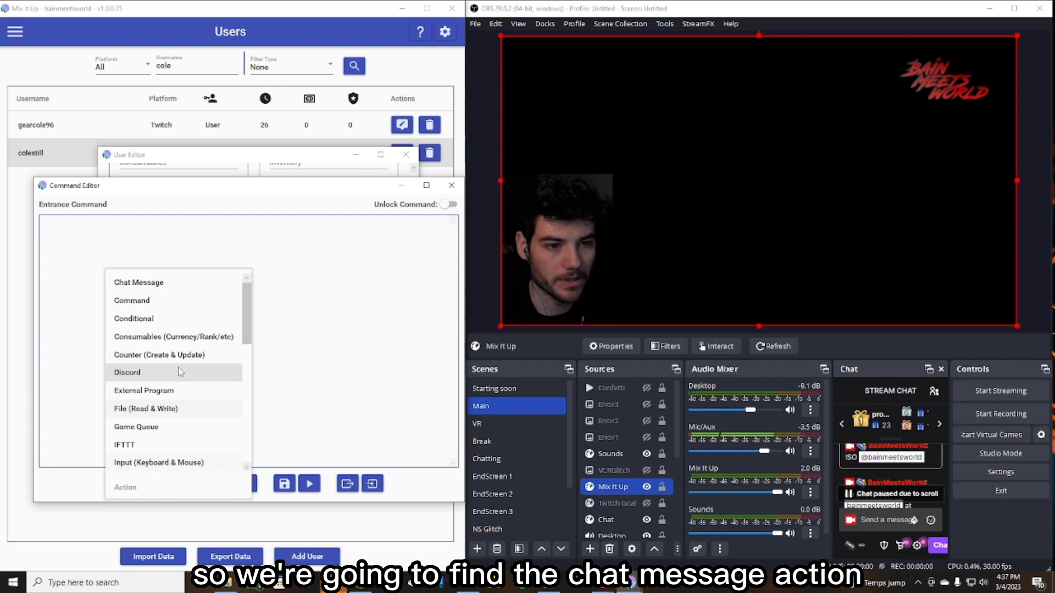
left_click(135, 283)
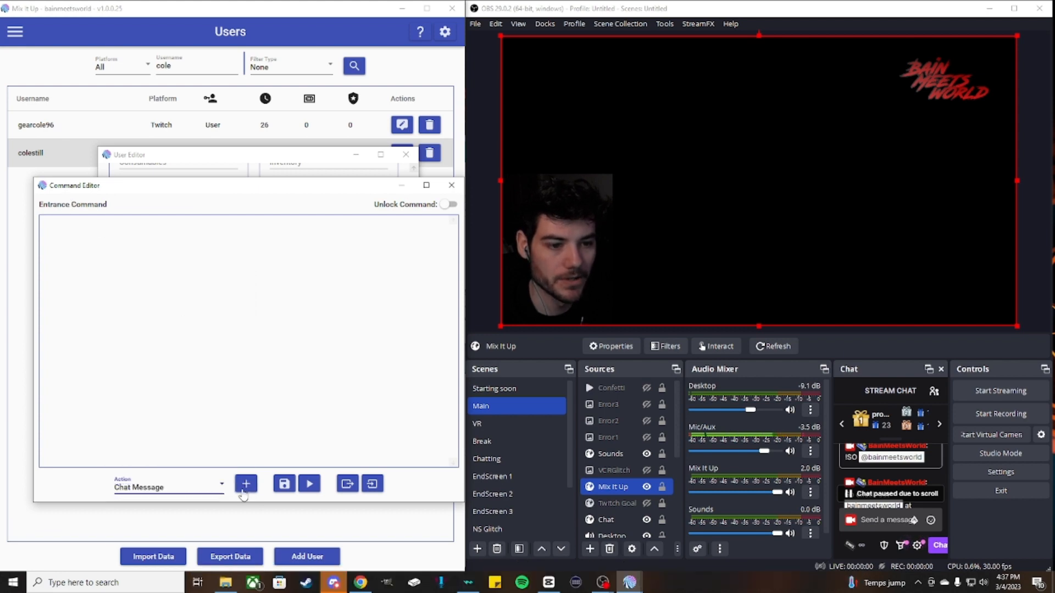
left_click(244, 490)
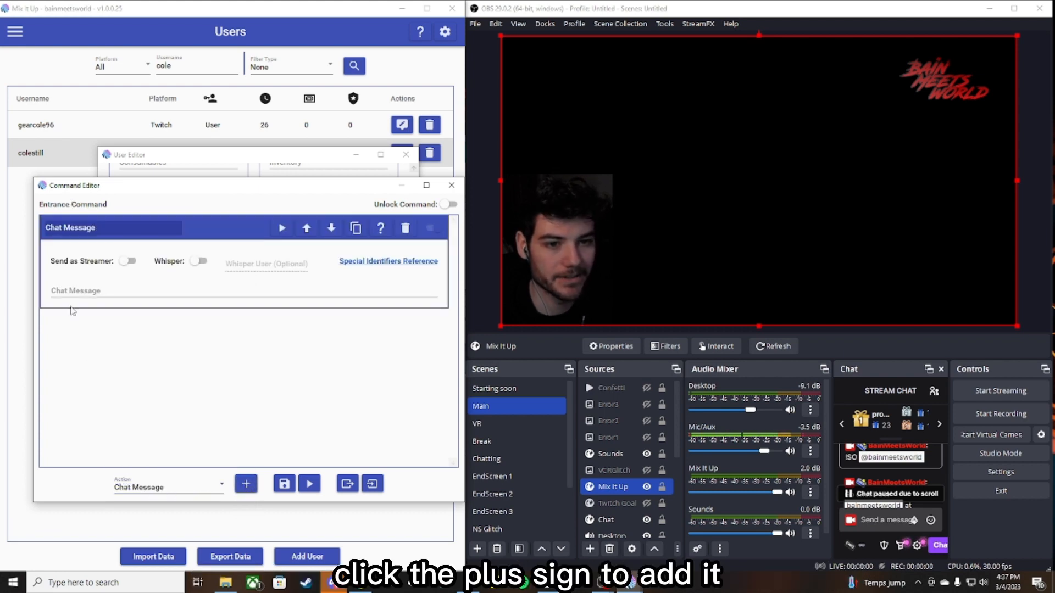
- Enter the chat message "!so @" followed by that viewer's username
left_click(74, 290)
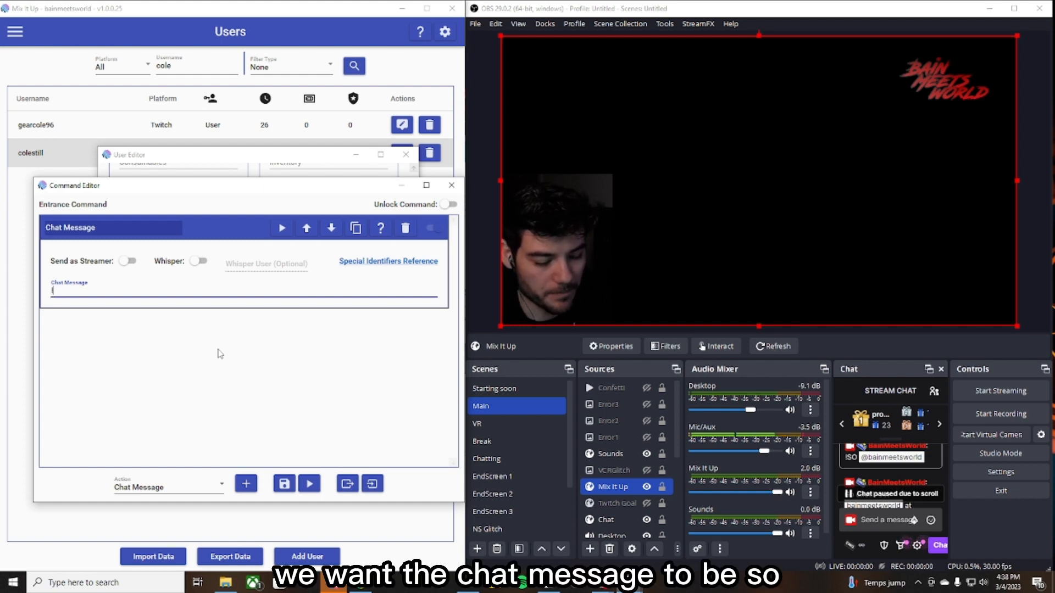
type("!so ")
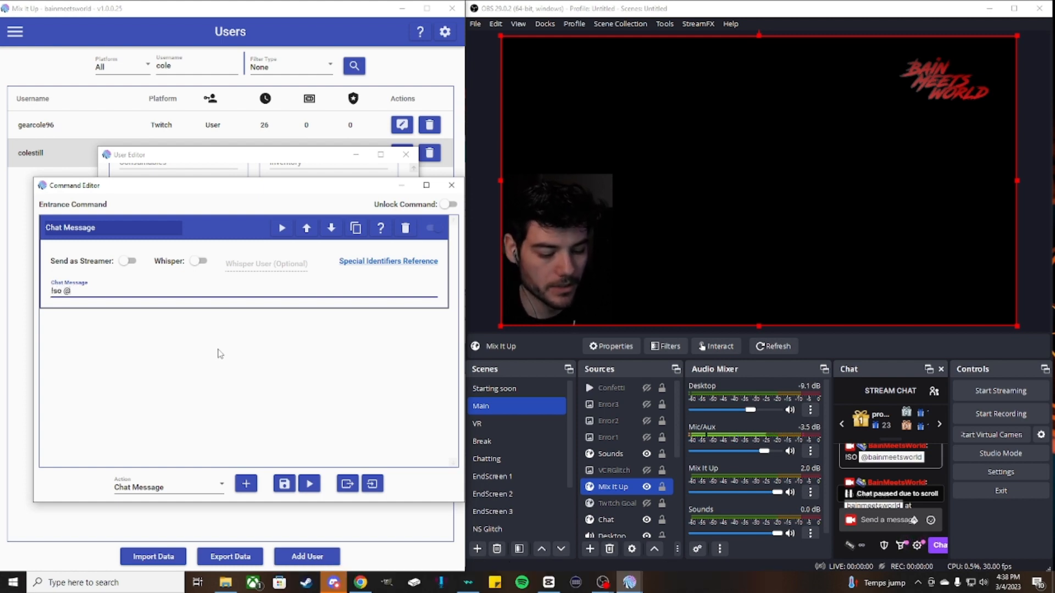
type("@colesti")
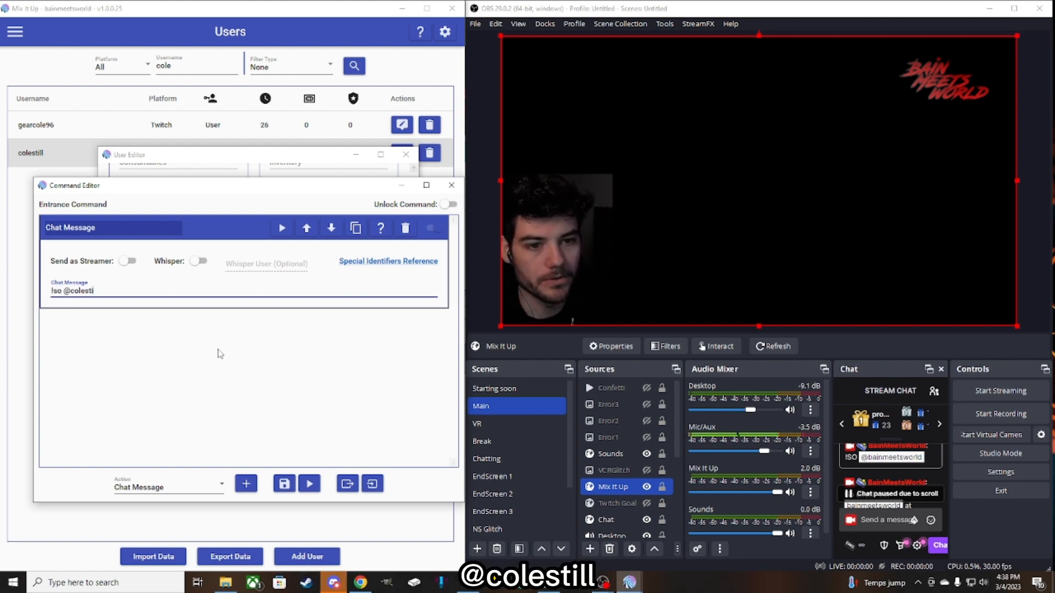
type("ll")
left_click(220, 353)
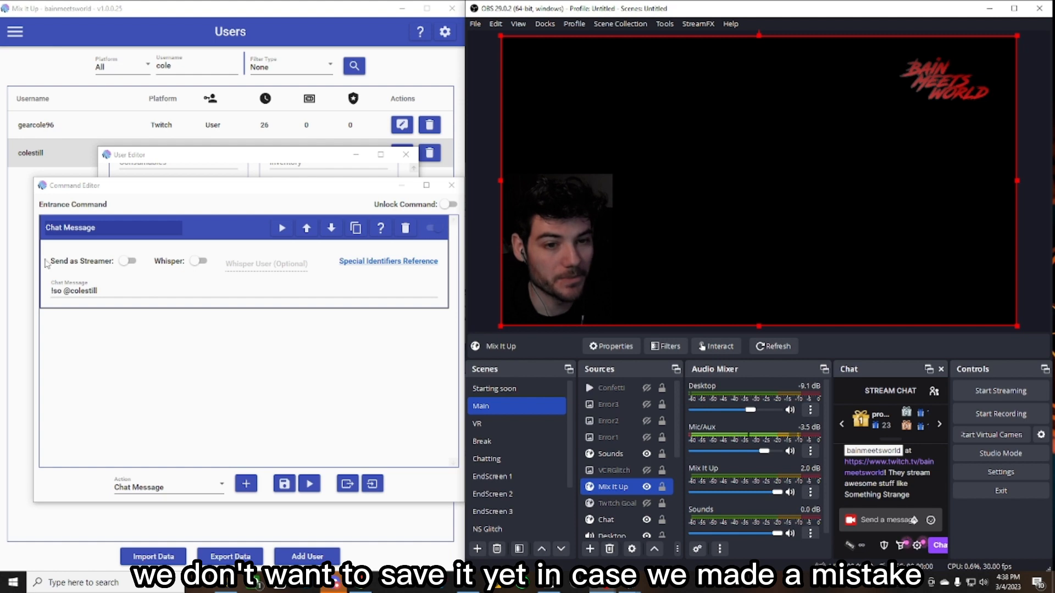
- Test the entrance command and review the resulting messages in the stream chat
left_click(309, 485)
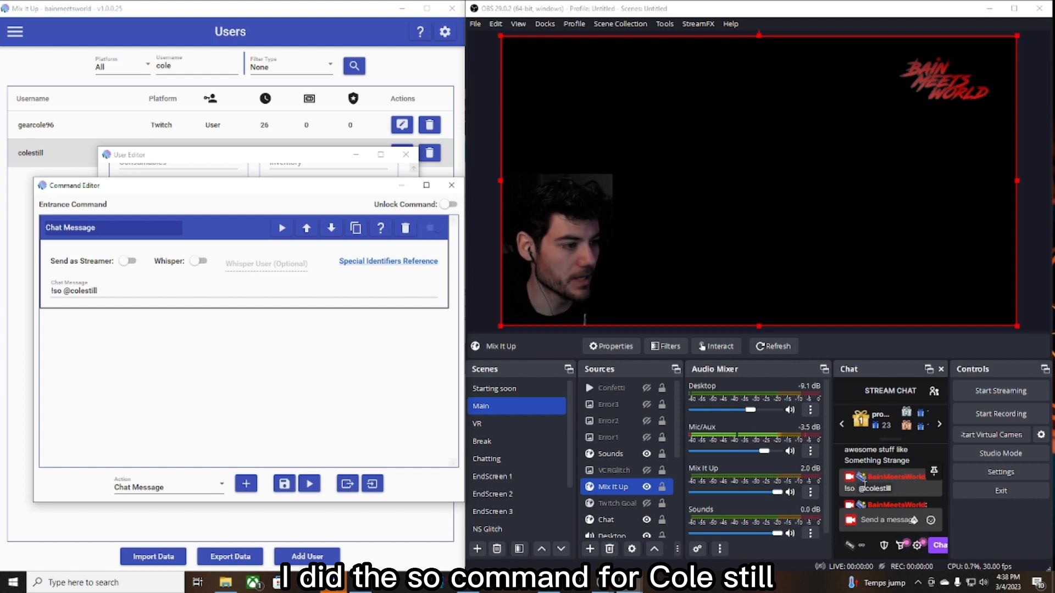
scroll(912, 484, "down", 1)
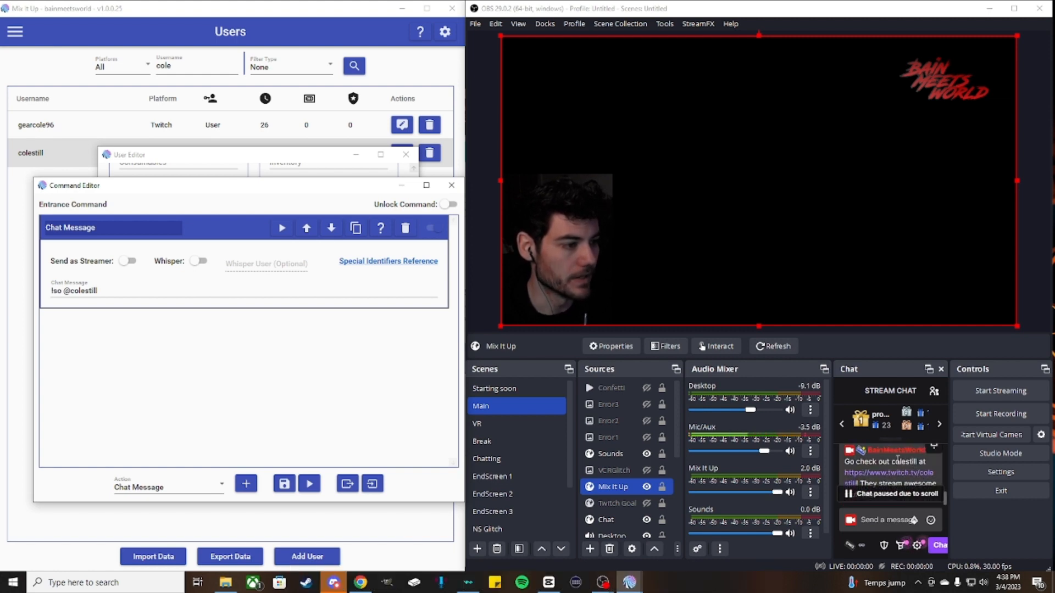
scroll(884, 466, "down", 2)
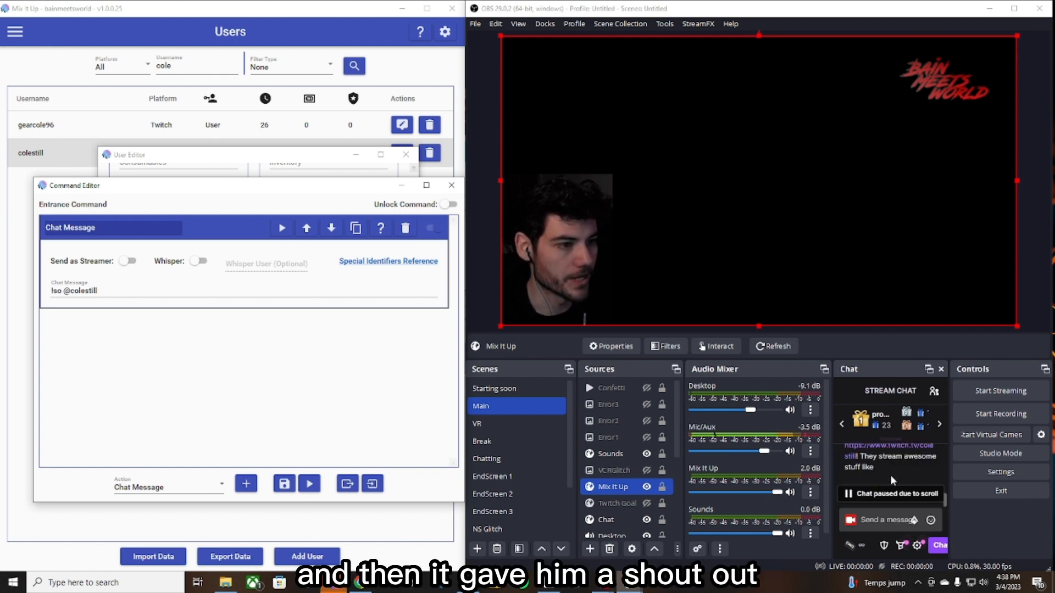
scroll(890, 478, "down", 2)
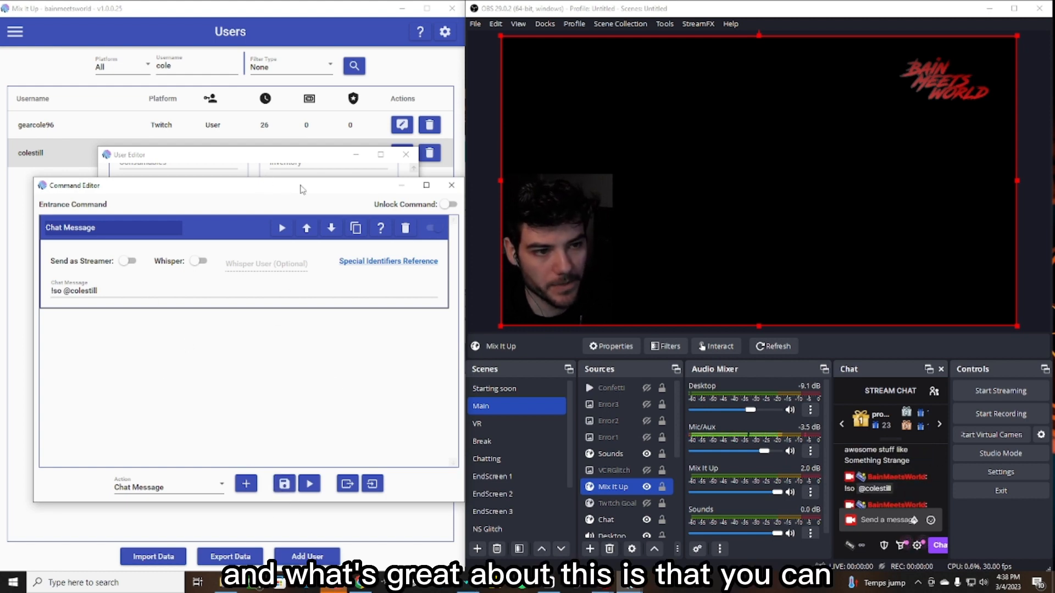
- Save the viewer's entrance command and close the user editor
left_click_drag(300, 189, 276, 219)
left_click(259, 523)
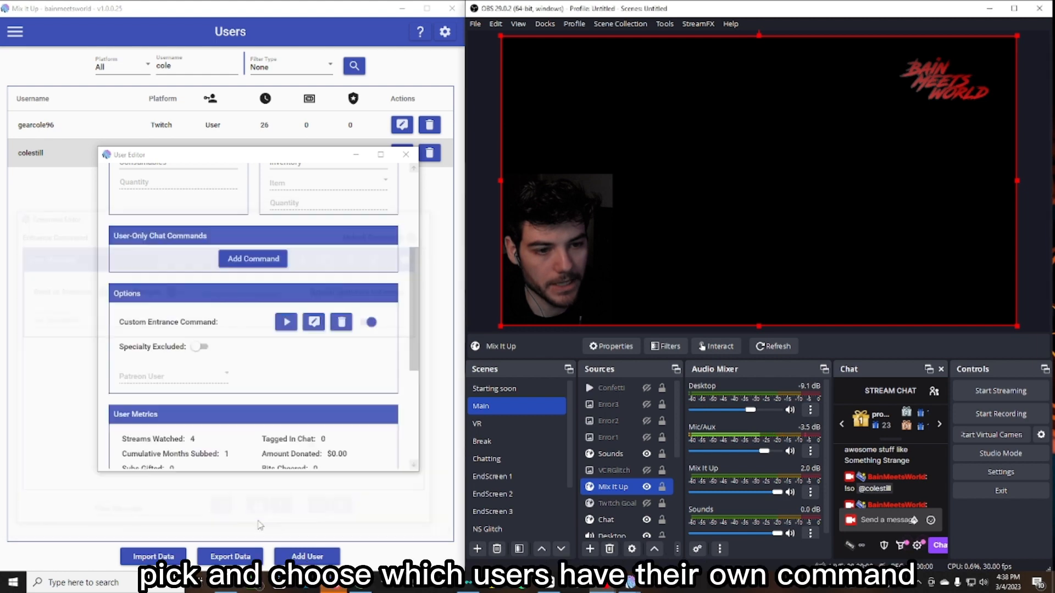
left_click(406, 154)
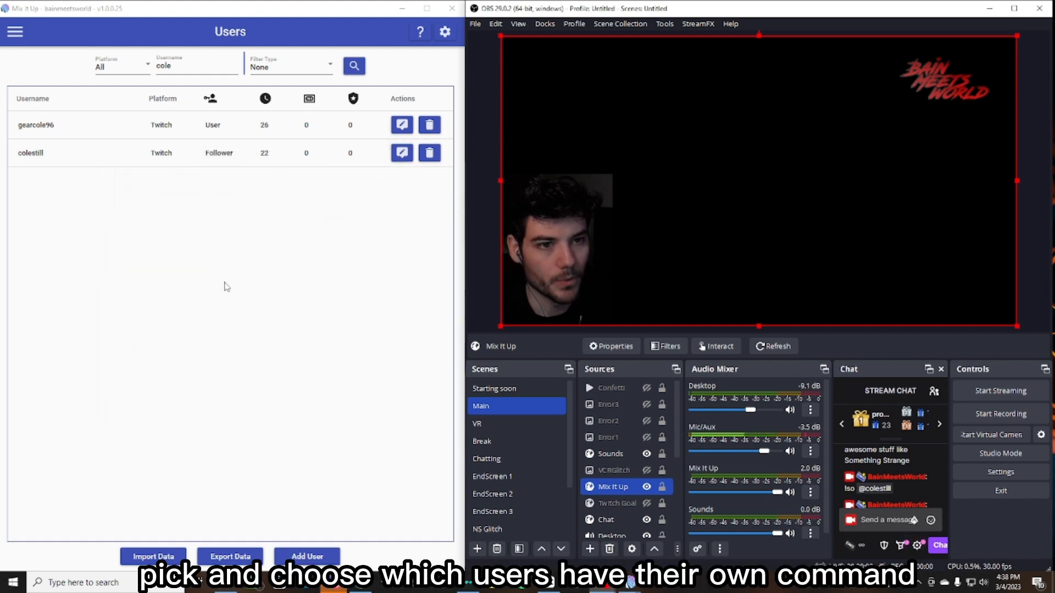
- Search the user list for a third viewer by a partial username
double_click(190, 65)
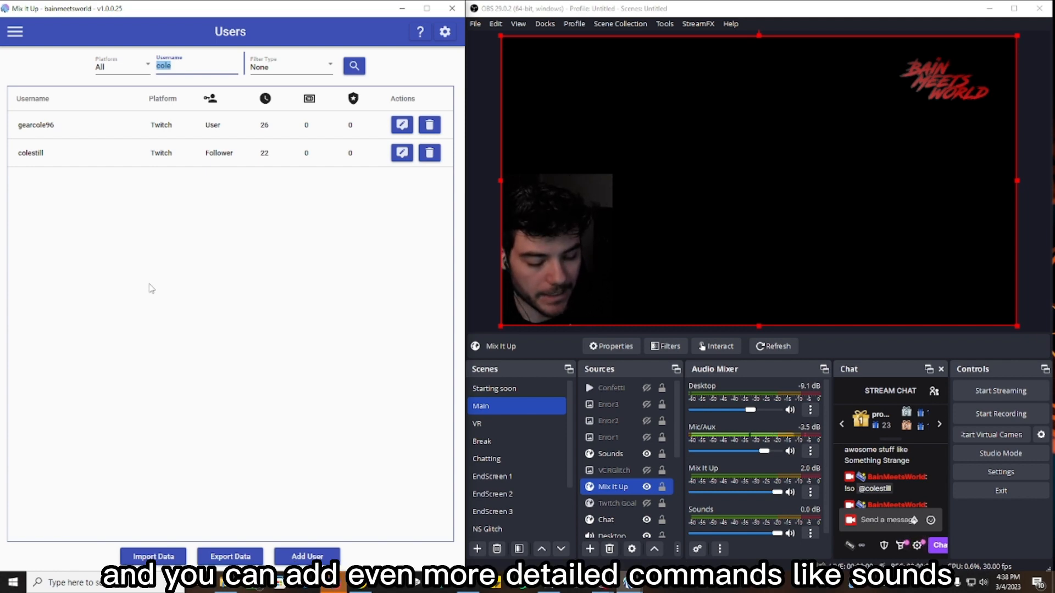
type("cryst")
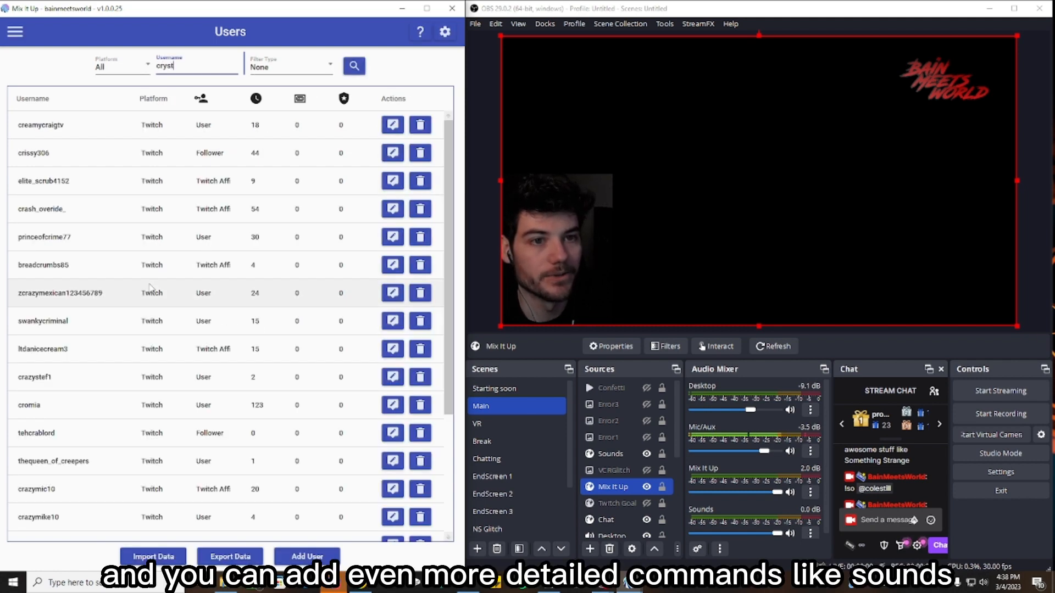
- Open the third viewer's user editor and its custom entrance command to examine the list of actions
left_click(402, 153)
left_click_drag(521, 129, 207, 153)
scroll(174, 349, "down", 3)
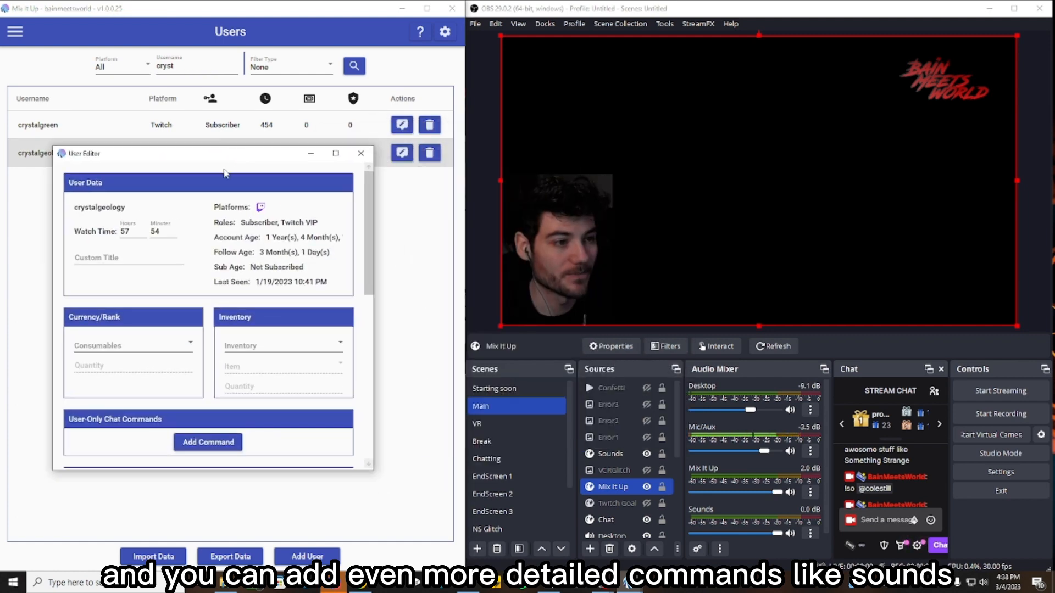
scroll(174, 349, "down", 2)
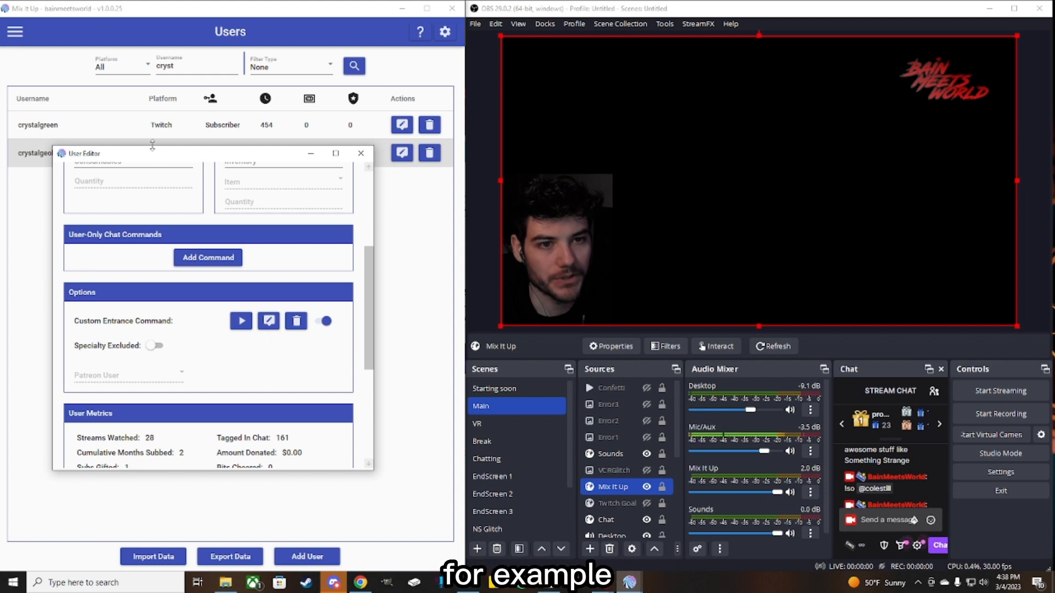
left_click_drag(174, 159, 195, 238)
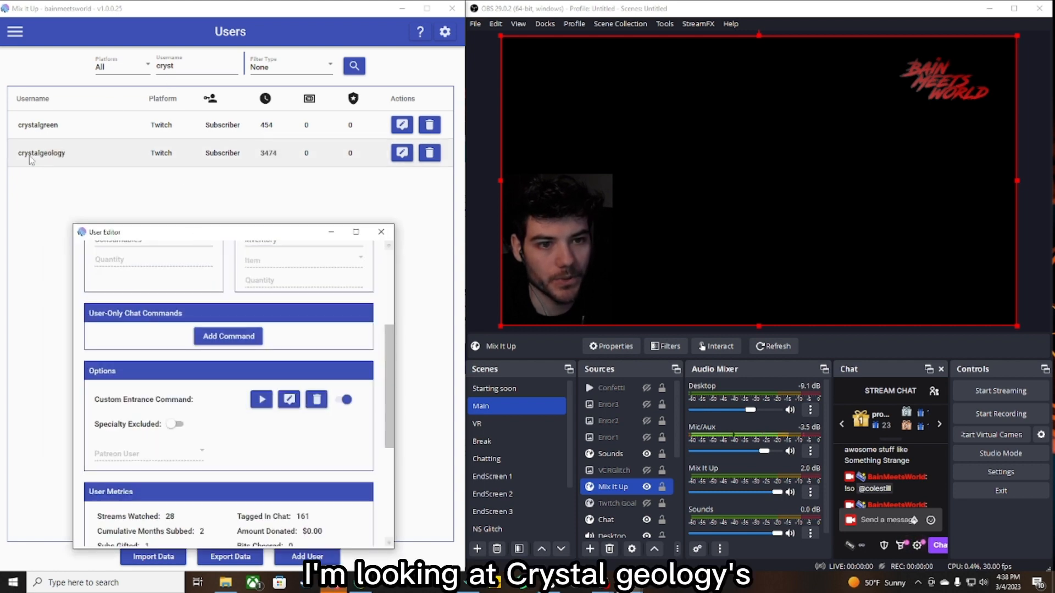
left_click(295, 157)
left_click_drag(279, 241, 267, 134)
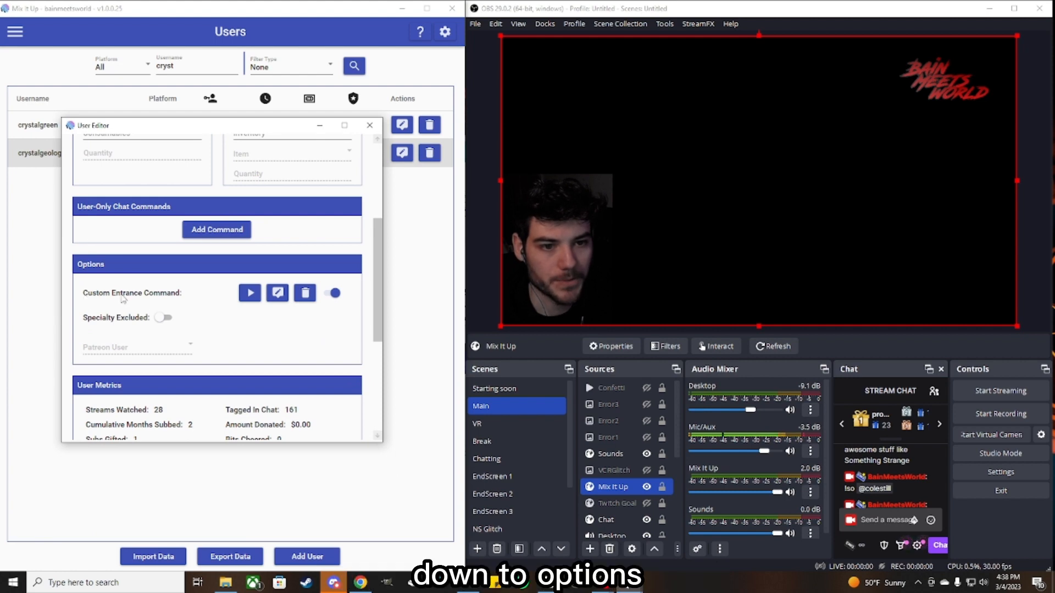
left_click(276, 299)
left_click_drag(571, 137, 293, 190)
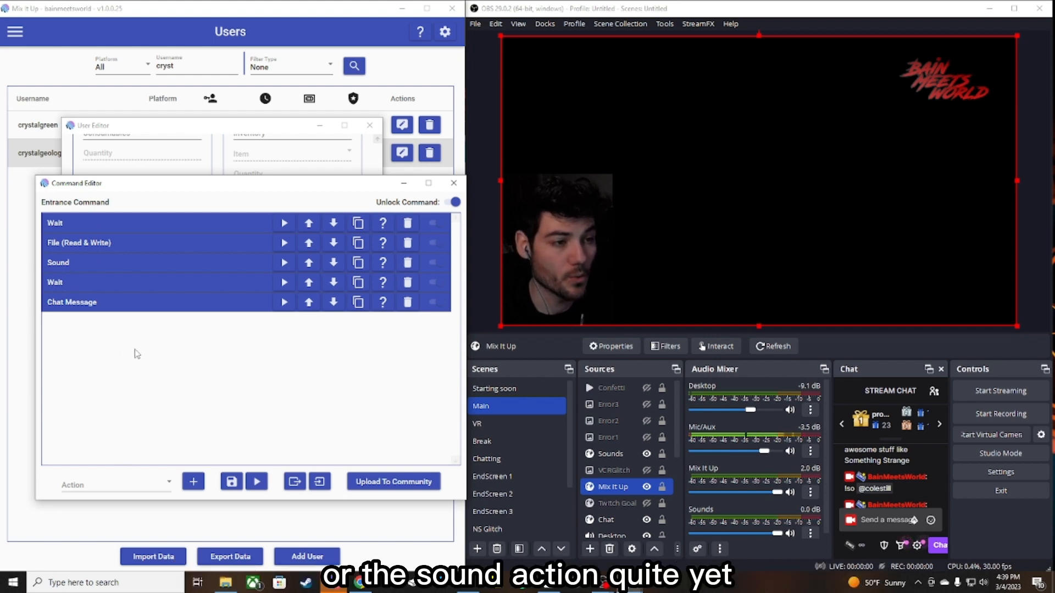
mouse_move(293, 188)
left_mouse_down()
mouse_move(275, 204)
mouse_move(284, 183)
left_mouse_up()
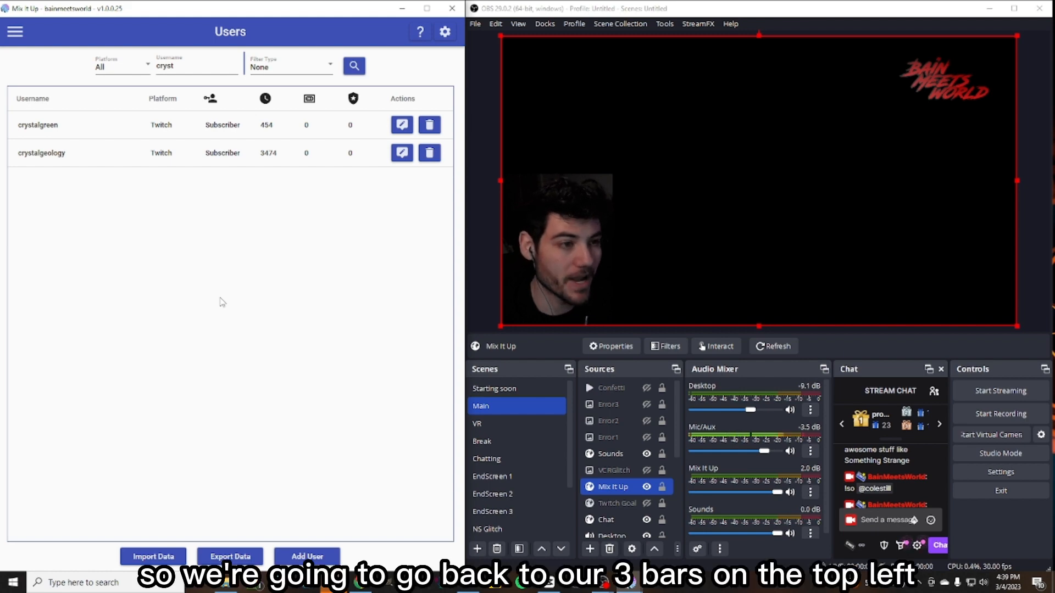
- Go to Twitch Channel Points and create a new channel point reward named SHouty
left_click(16, 33)
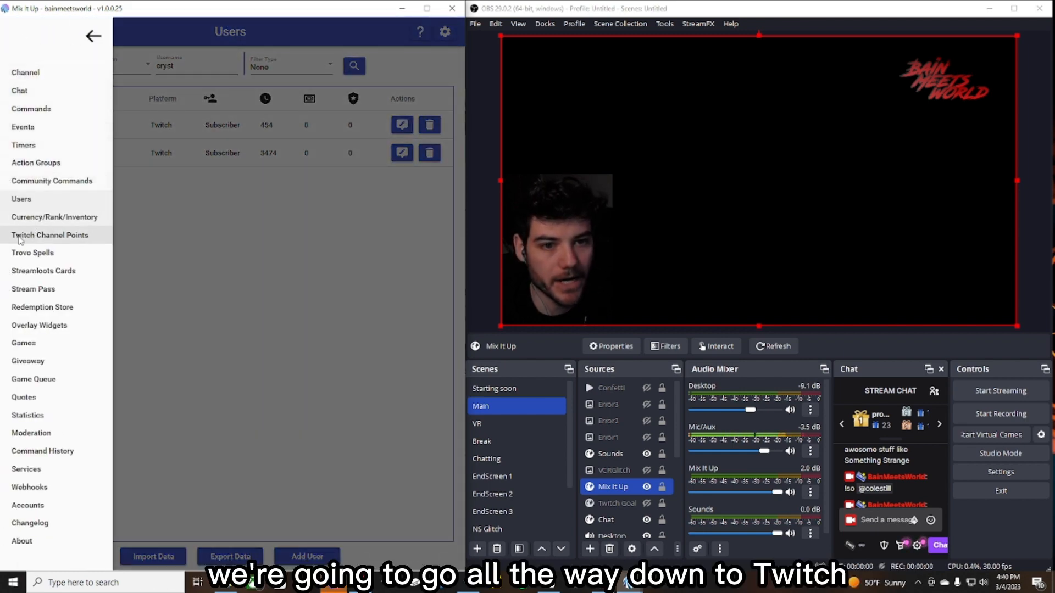
left_click(55, 237)
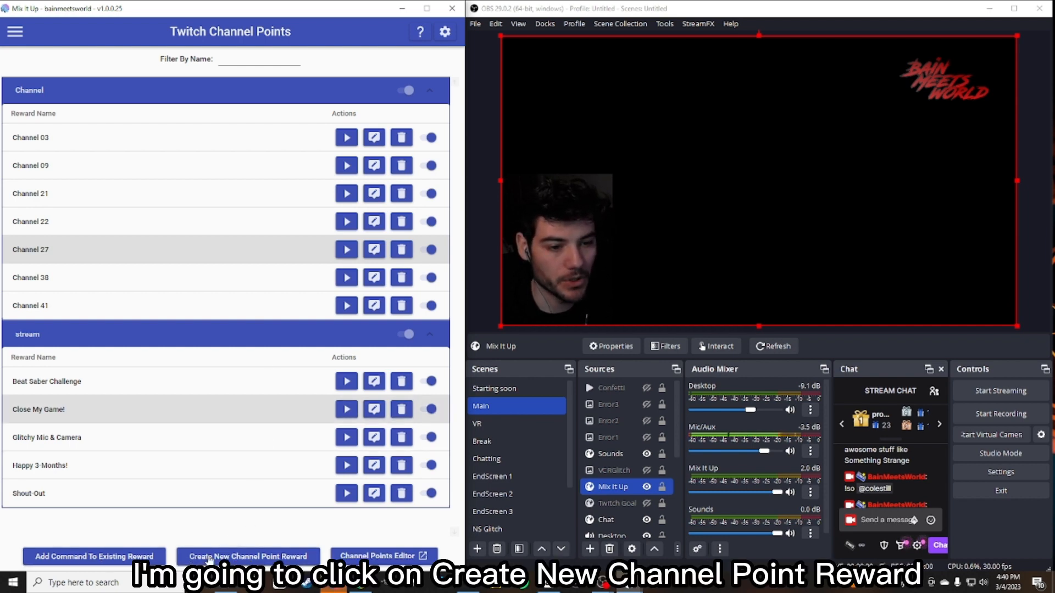
left_click(255, 556)
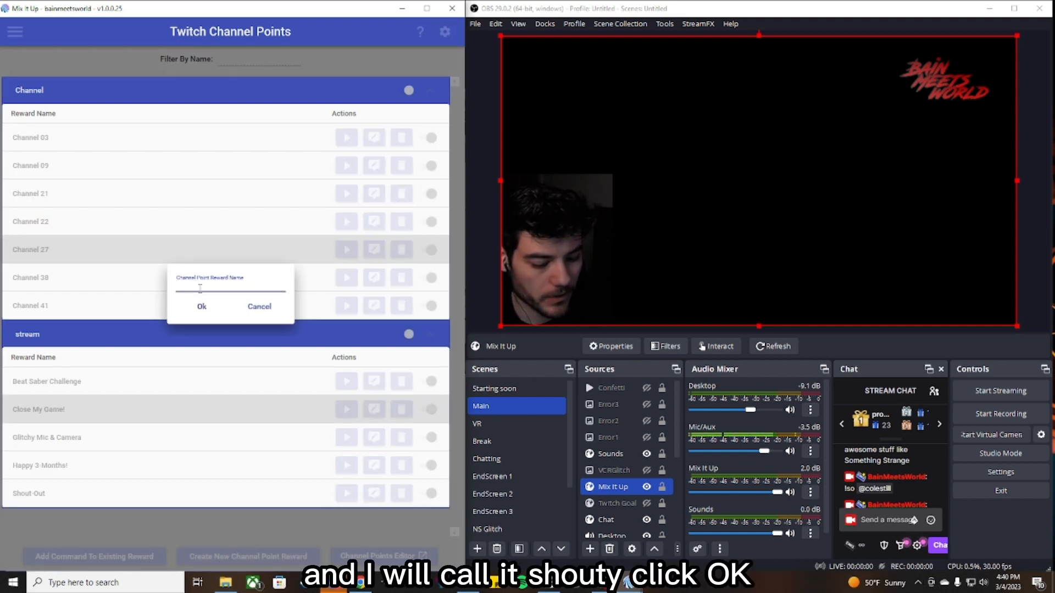
type("SHouty")
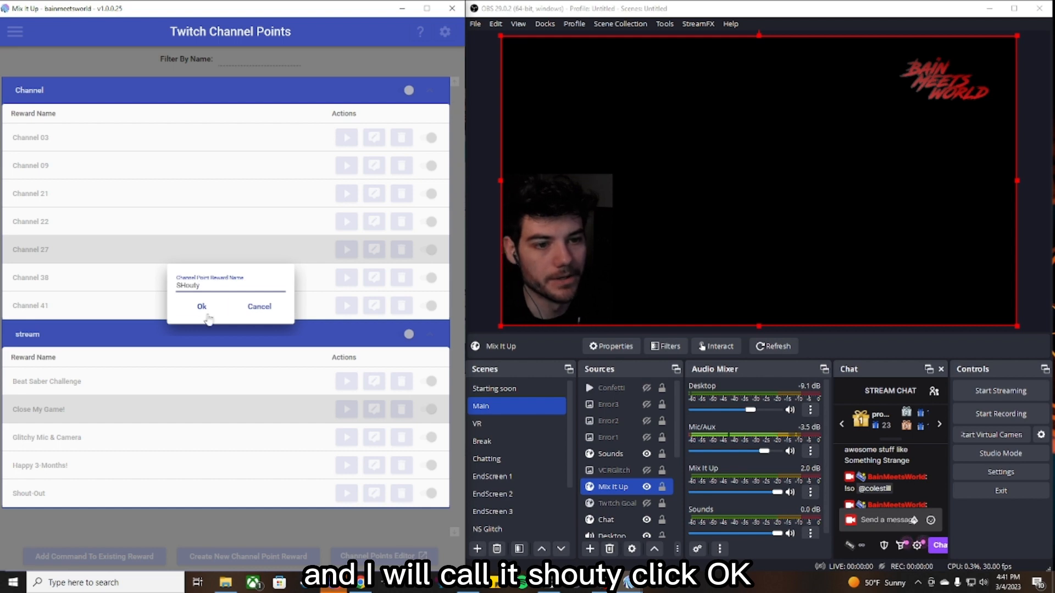
left_click(208, 316)
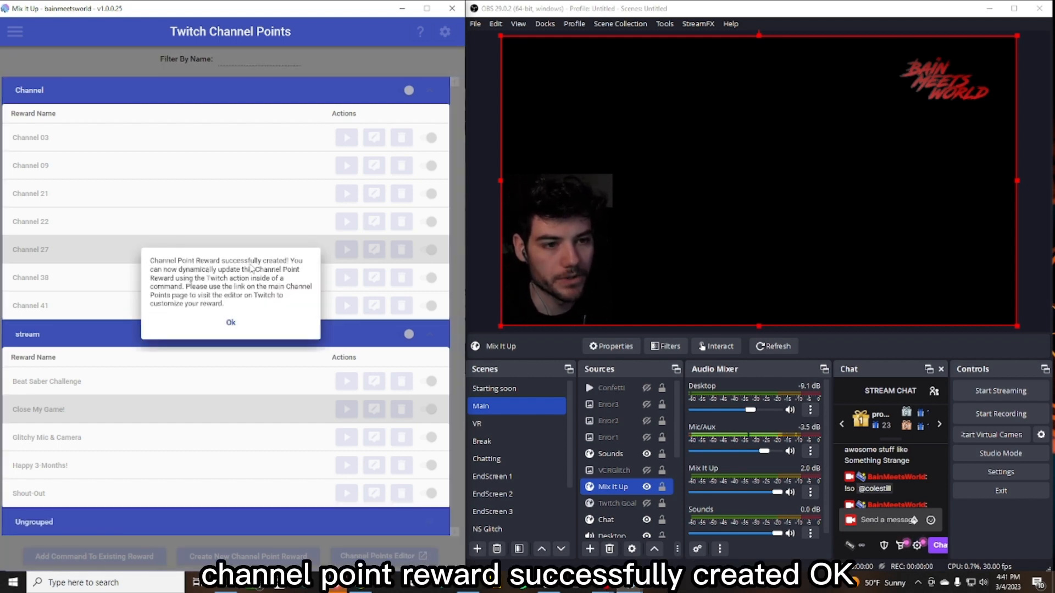
left_click(225, 323)
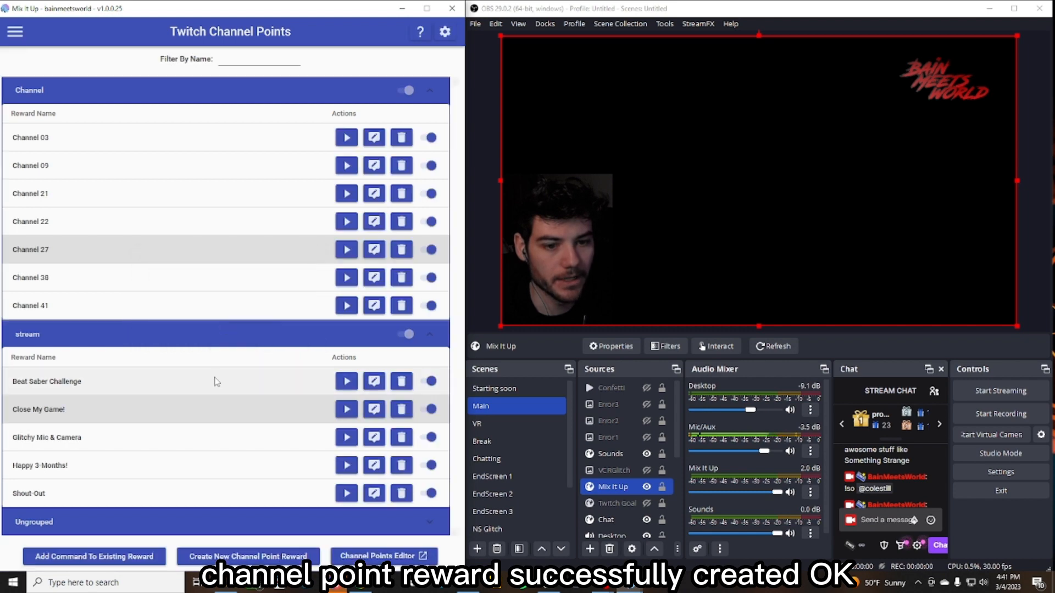
- Collapse the Channel and stream reward groups and open the SHouty reward's command editor
left_click(118, 525)
scroll(88, 415, "down", 1)
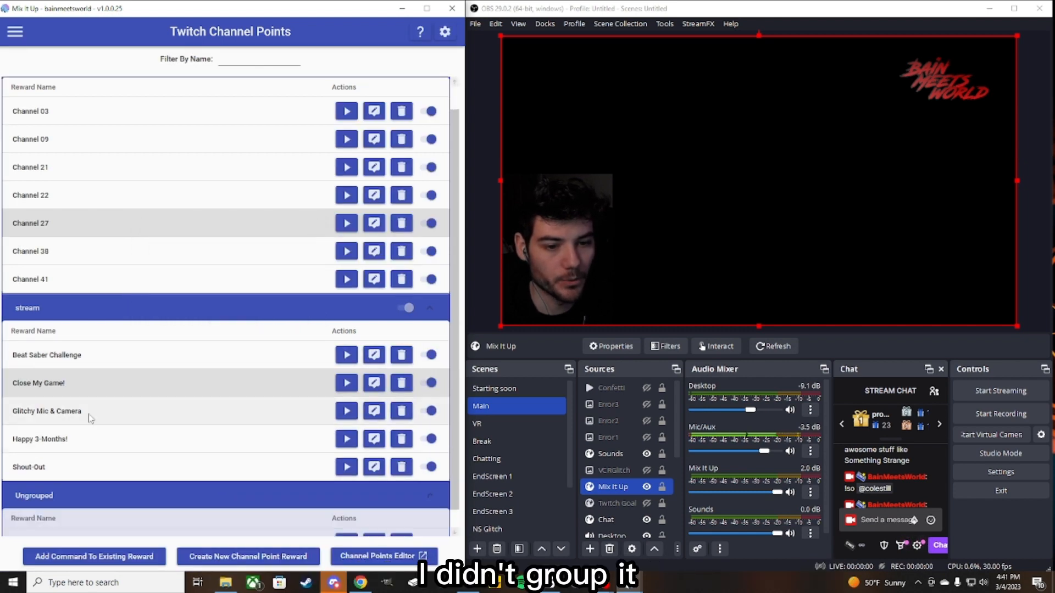
scroll(88, 419, "down", 1)
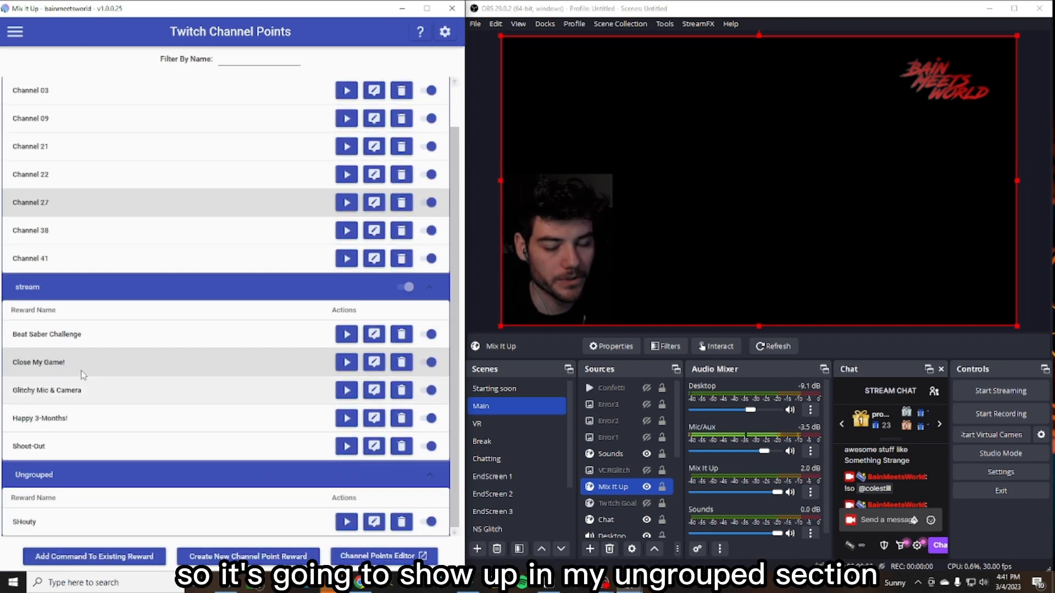
left_click(28, 288)
left_click(33, 92)
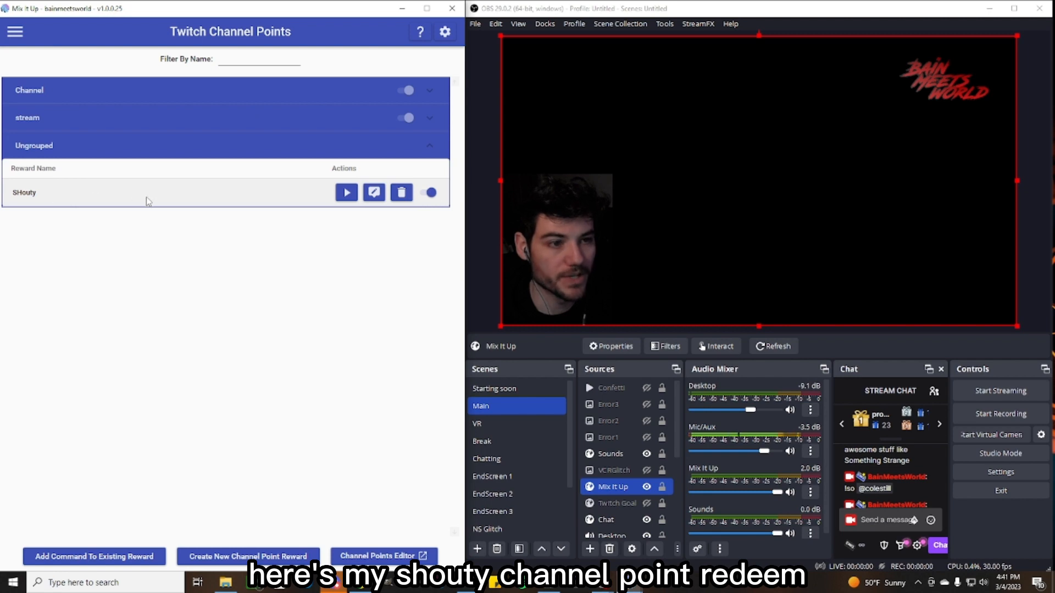
left_click(373, 197)
left_click_drag(567, 134, 277, 200)
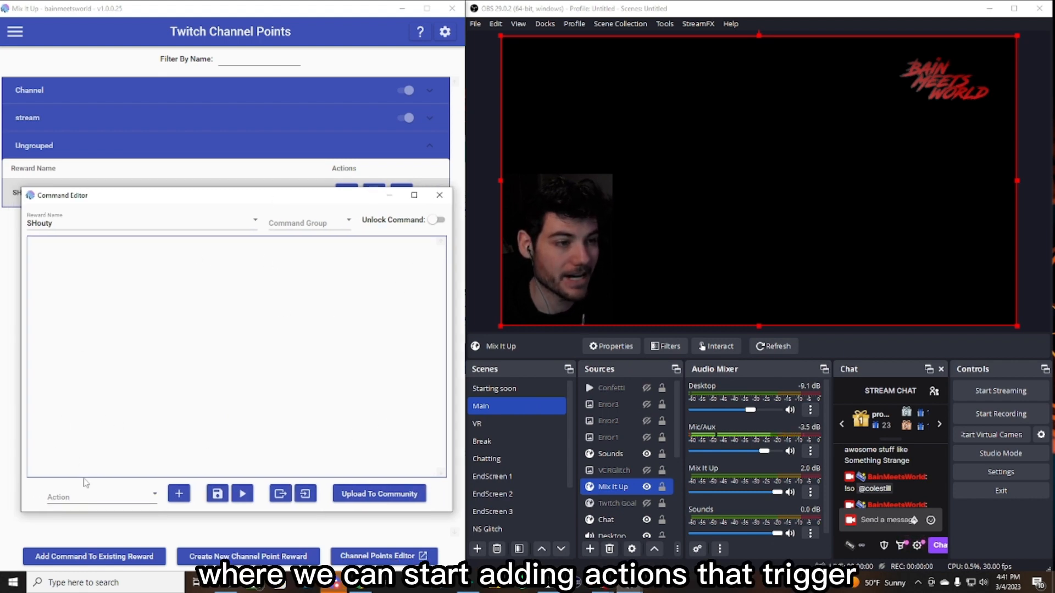
left_click_drag(110, 199, 97, 246)
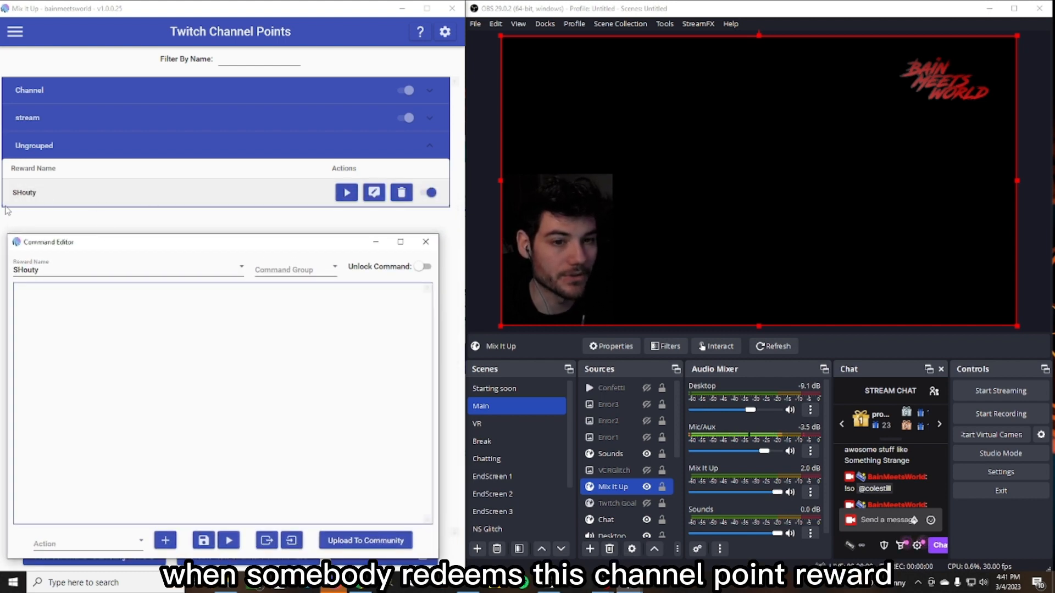
left_click_drag(197, 246, 206, 172)
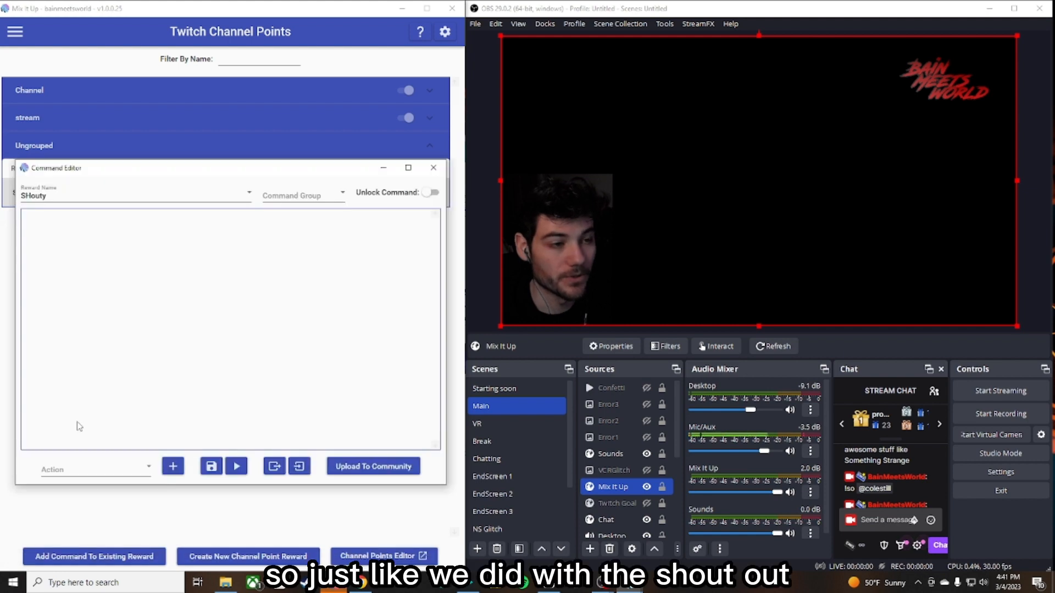
- Add a Chat Message action to the SHouty reward's command
left_click(137, 470)
scroll(101, 330, "down", 3)
scroll(104, 316, "up", 3)
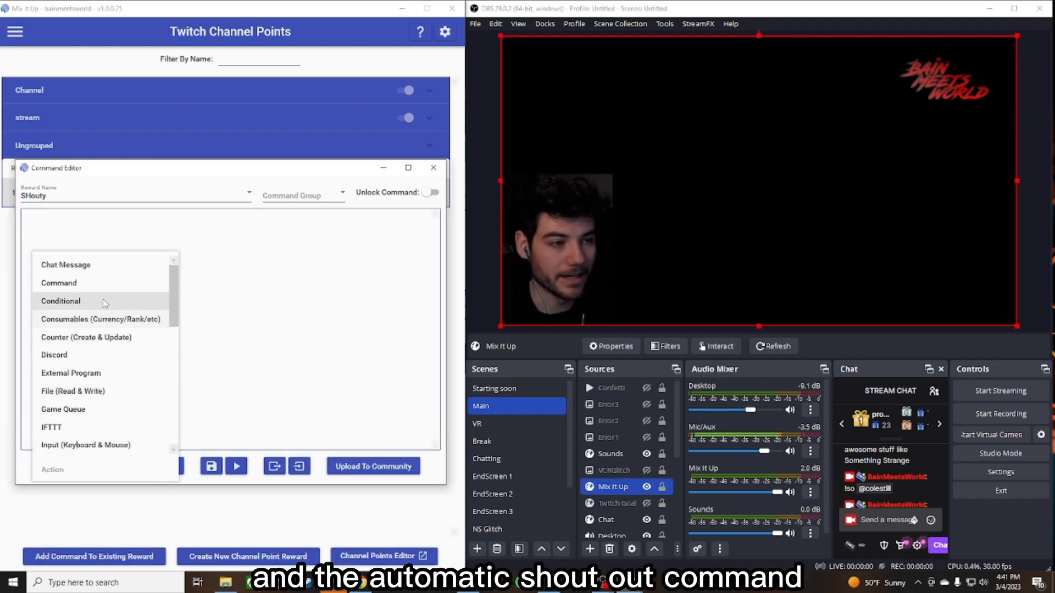
left_click(72, 266)
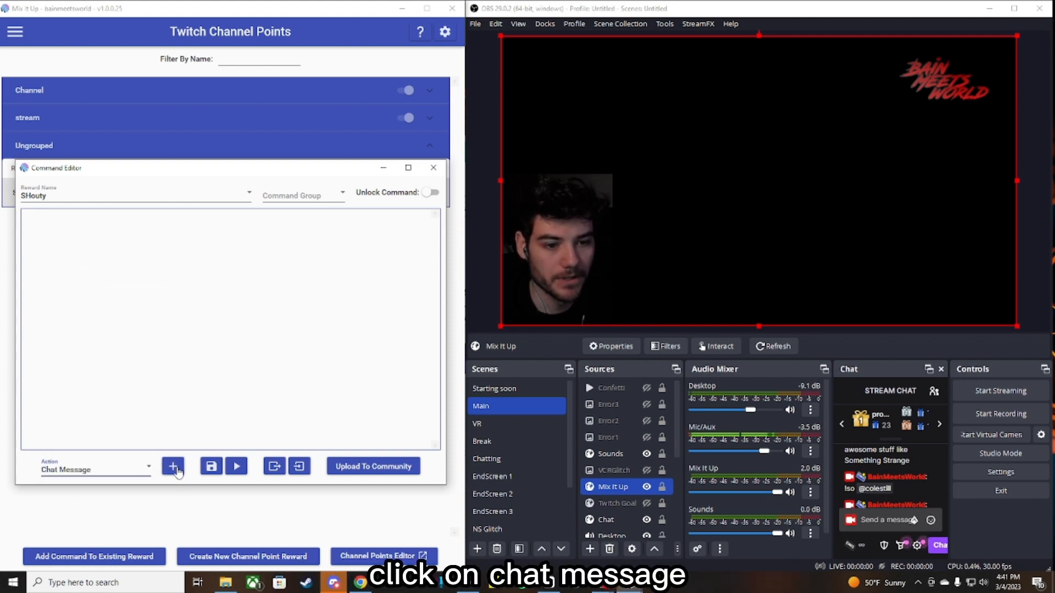
left_click(170, 467)
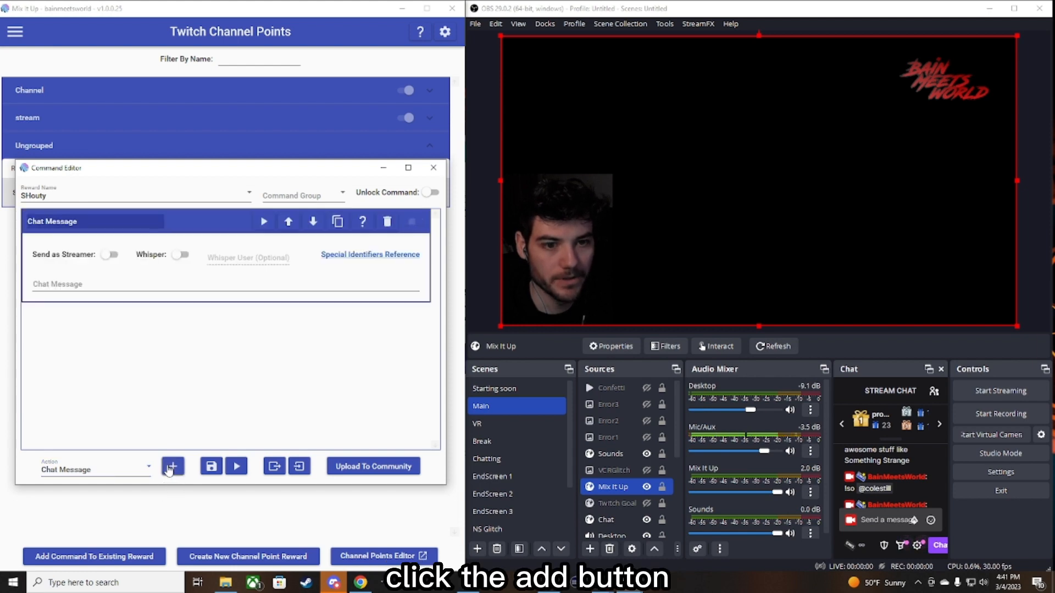
- Enter the chat message "!SO $userdisplayname" in the Chat Message action
left_click(60, 285)
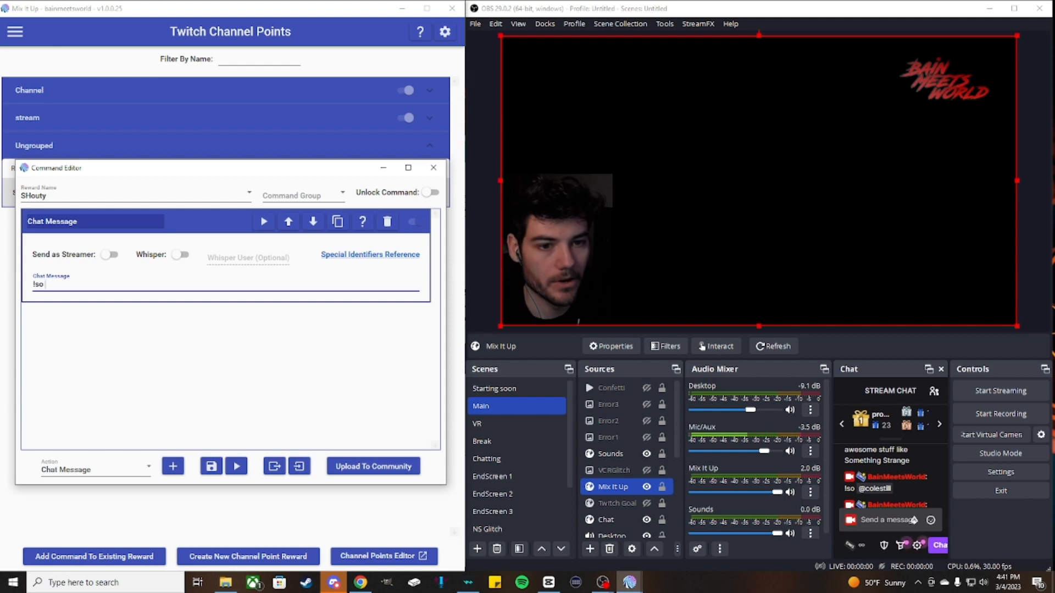
key("BackSpace")
key("BackSpace")
key("BackSpace")
key("BackSpace")
type("!SO")
key("BackSpace")
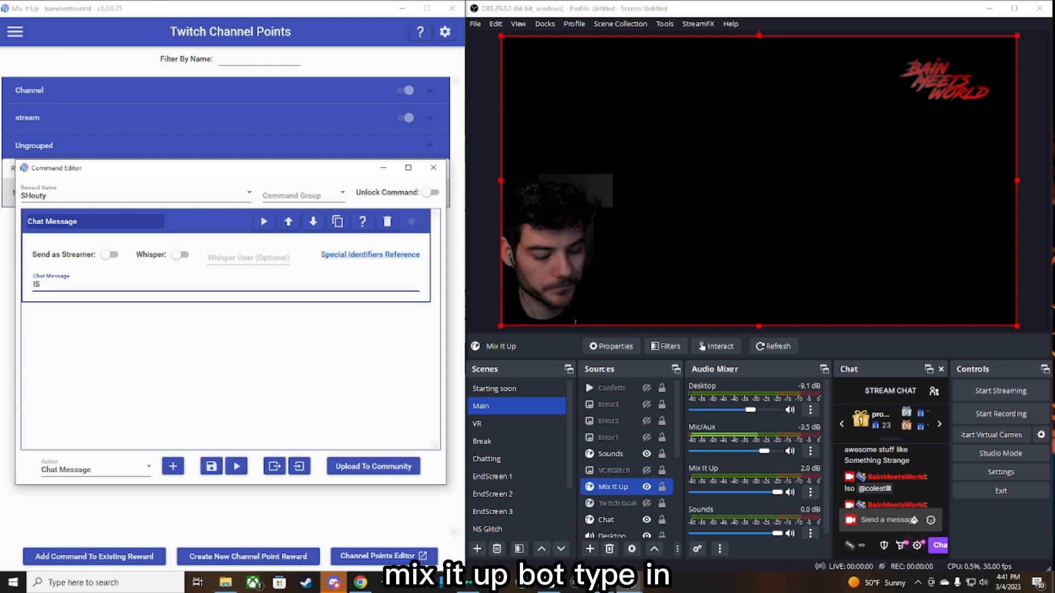
type("O")
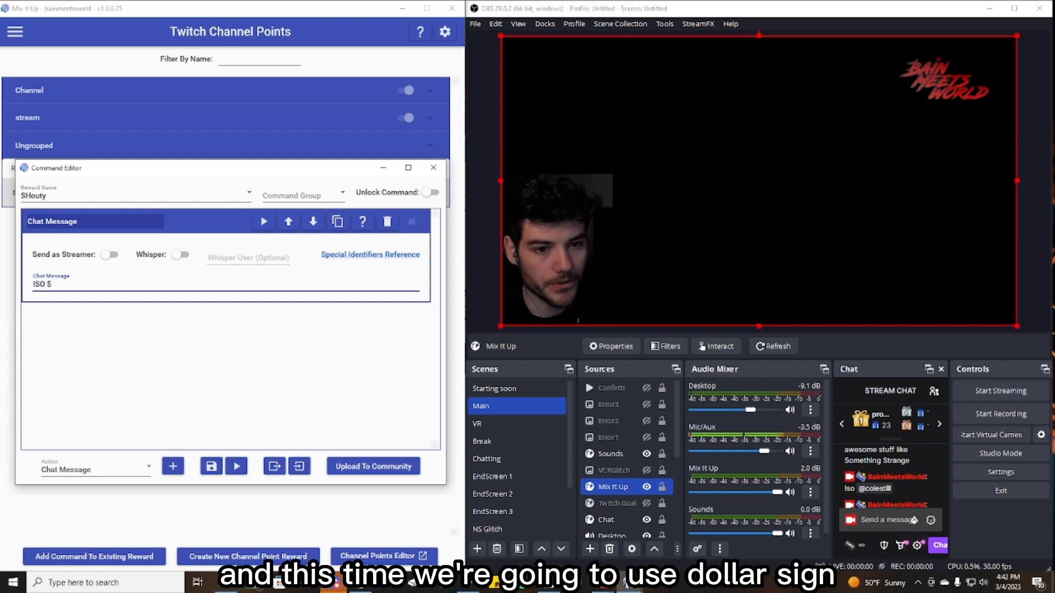
type("$userdisp")
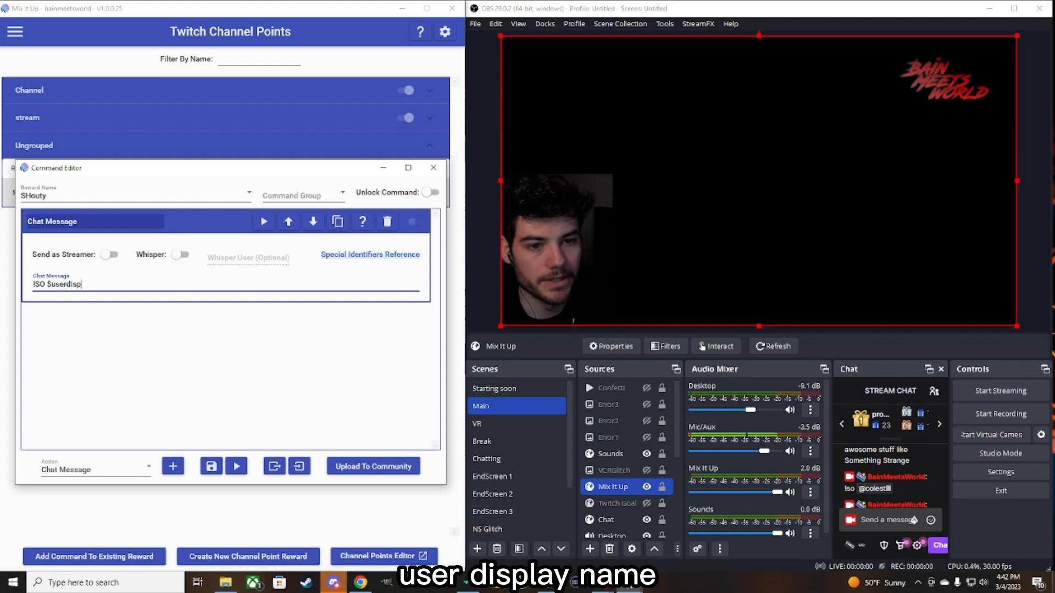
type("layname")
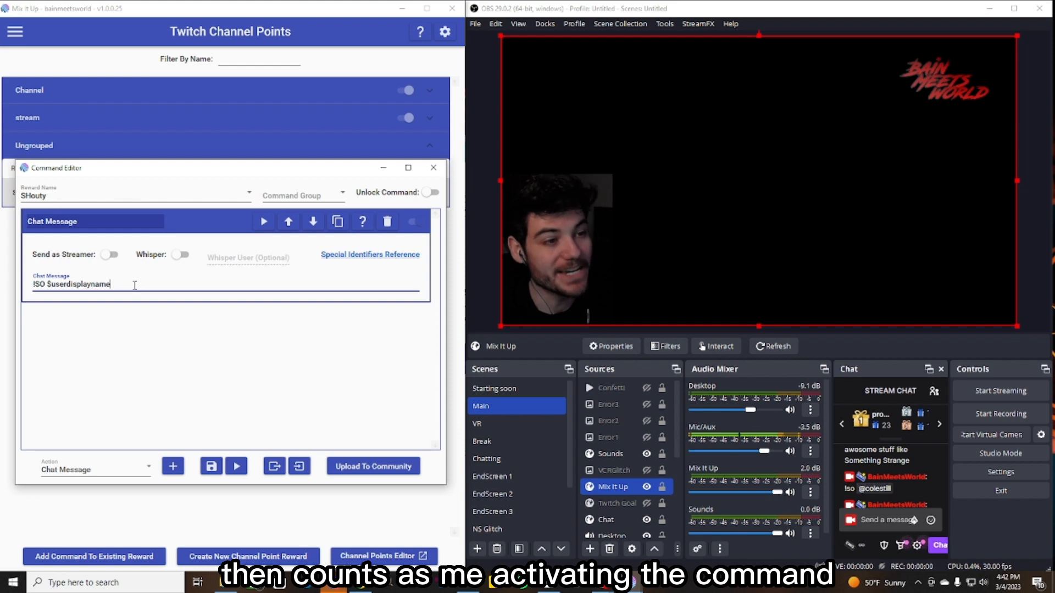
left_click_drag(112, 284, 47, 284)
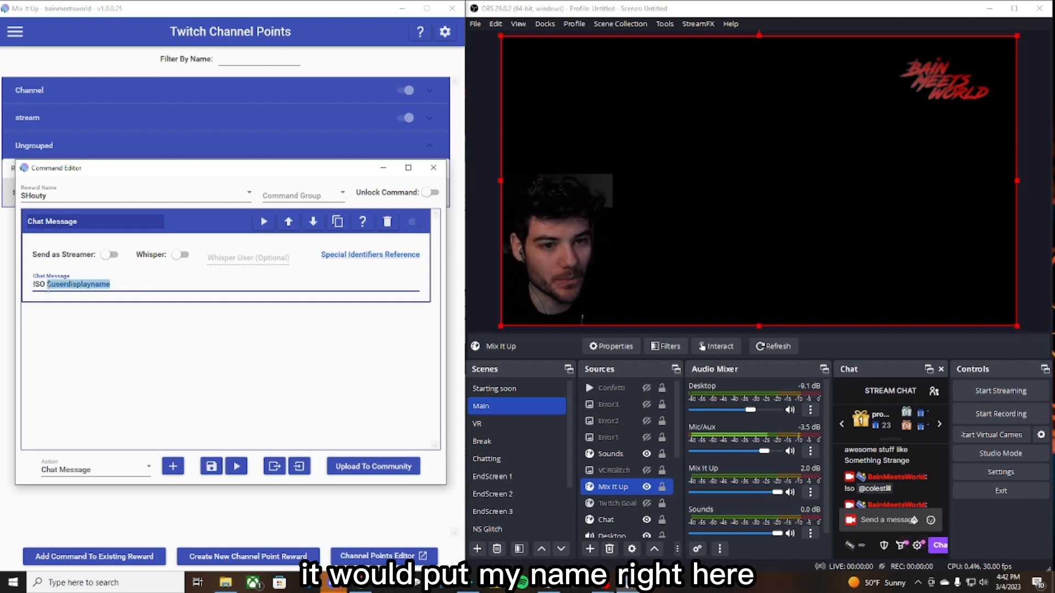
left_click(141, 343)
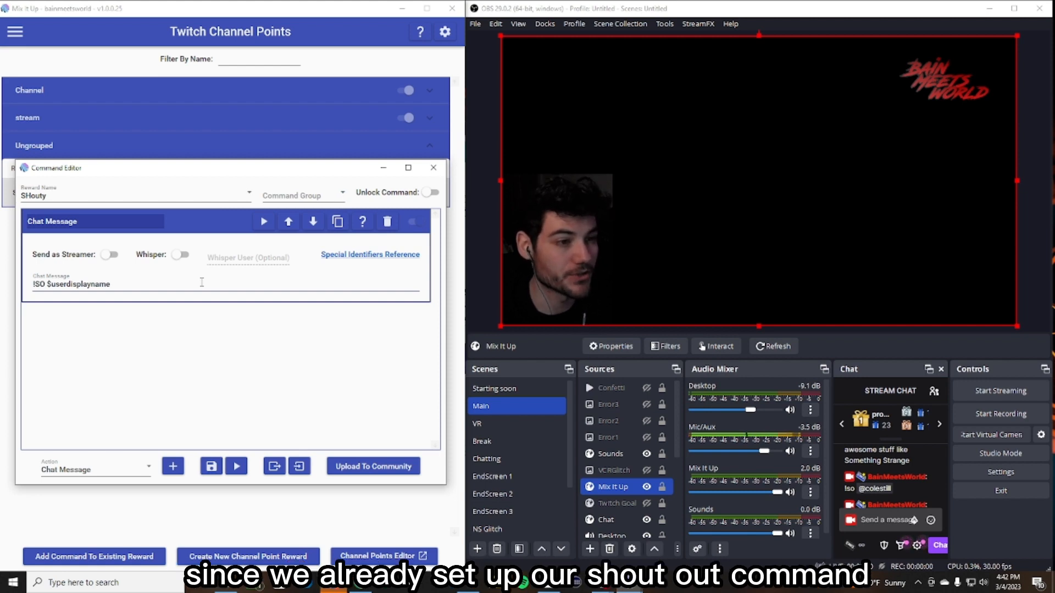
- Test the reward command, review the resulting messages in the stream chat, and close the command editor
left_click(236, 467)
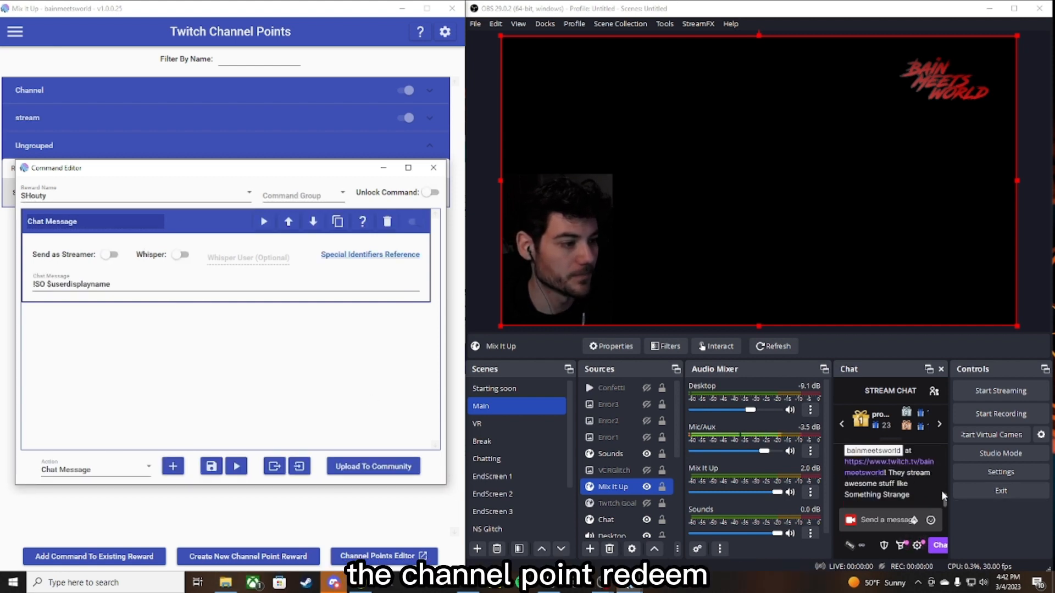
scroll(910, 490, "up", 2)
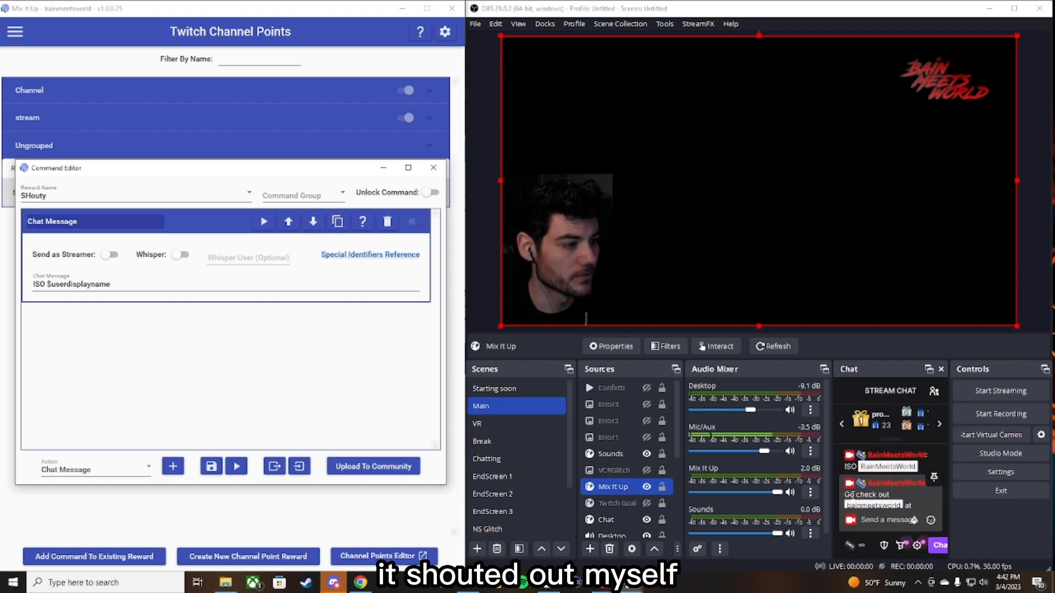
scroll(894, 479, "down", 2)
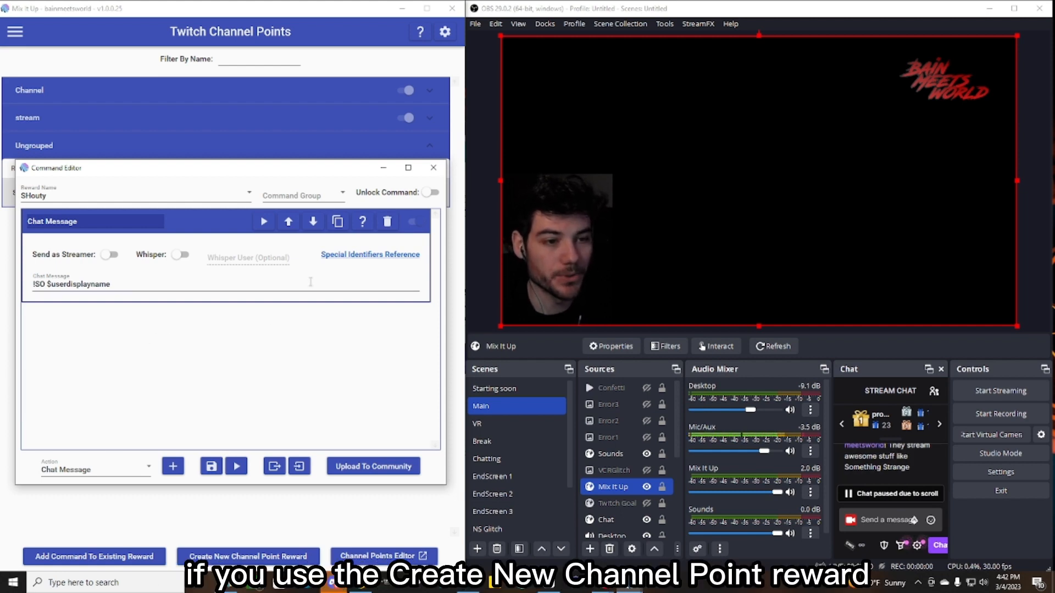
left_click(434, 168)
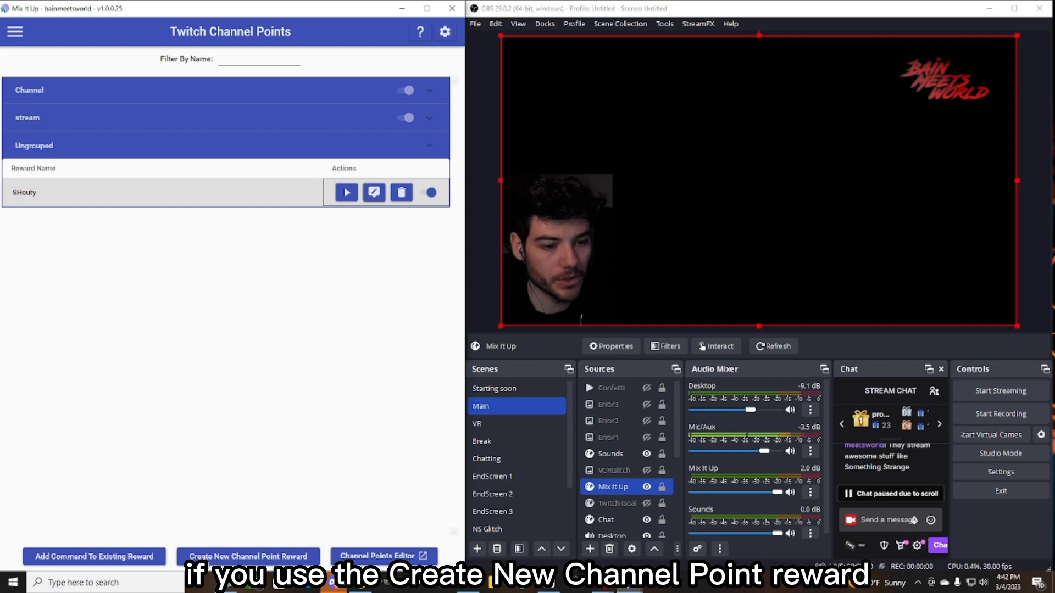